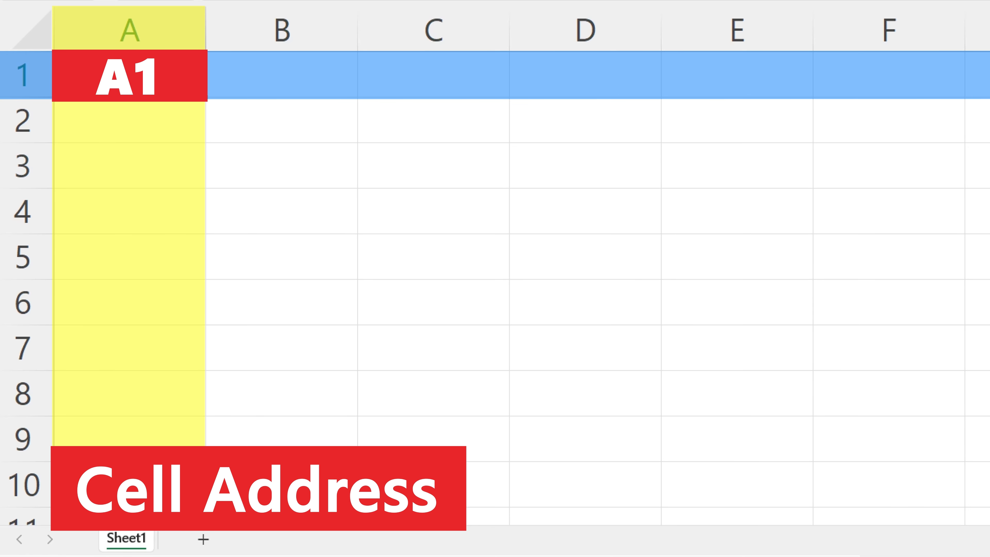
- Select single cells and ranges such as A1:A10 and A1:D1 on the blank sheet to explore cell addresses
left_click(584, 250)
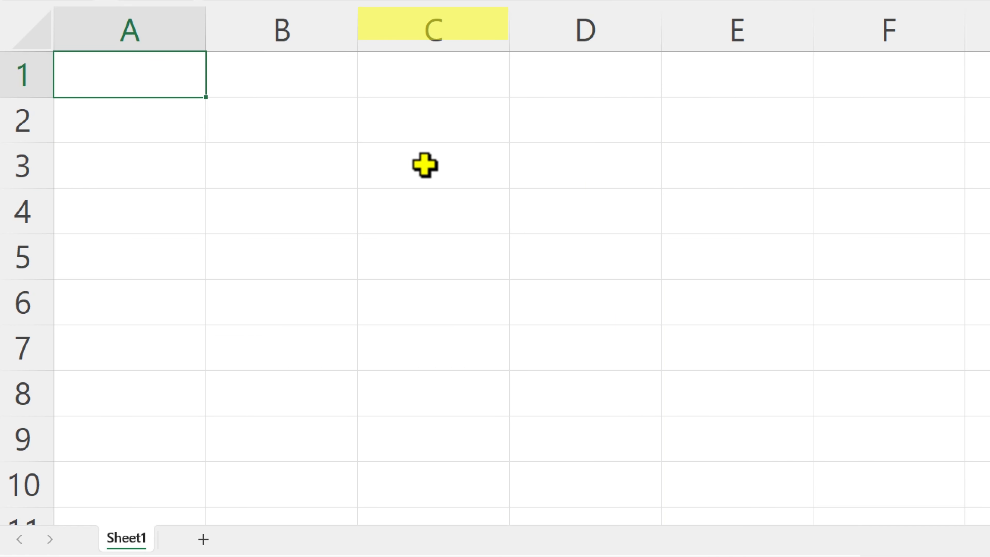
left_click(423, 166)
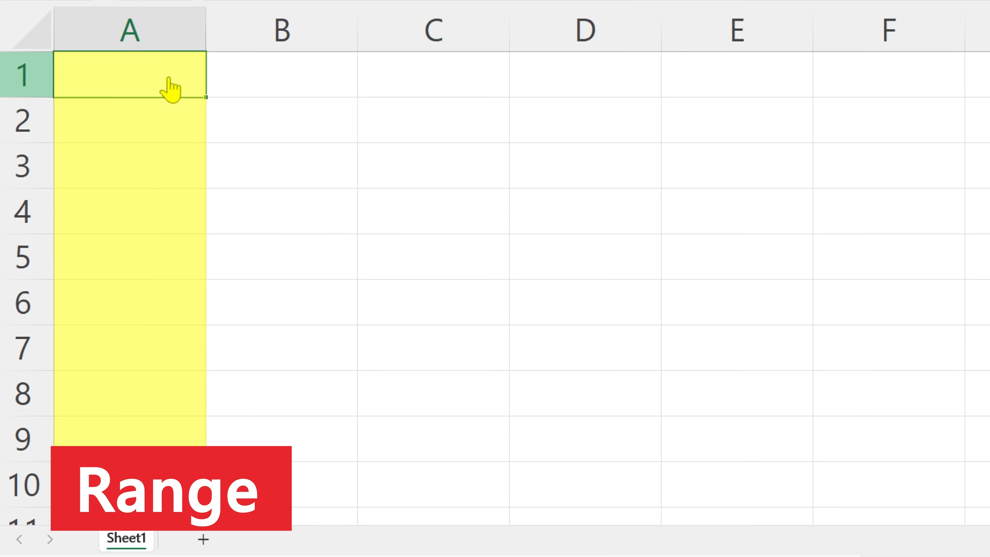
left_click_drag(170, 87, 139, 484)
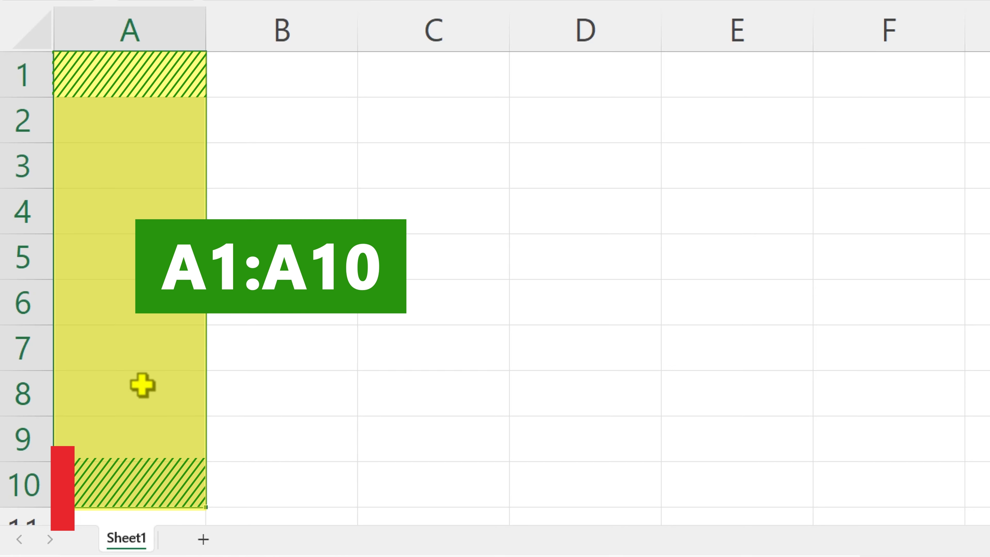
left_click(143, 77)
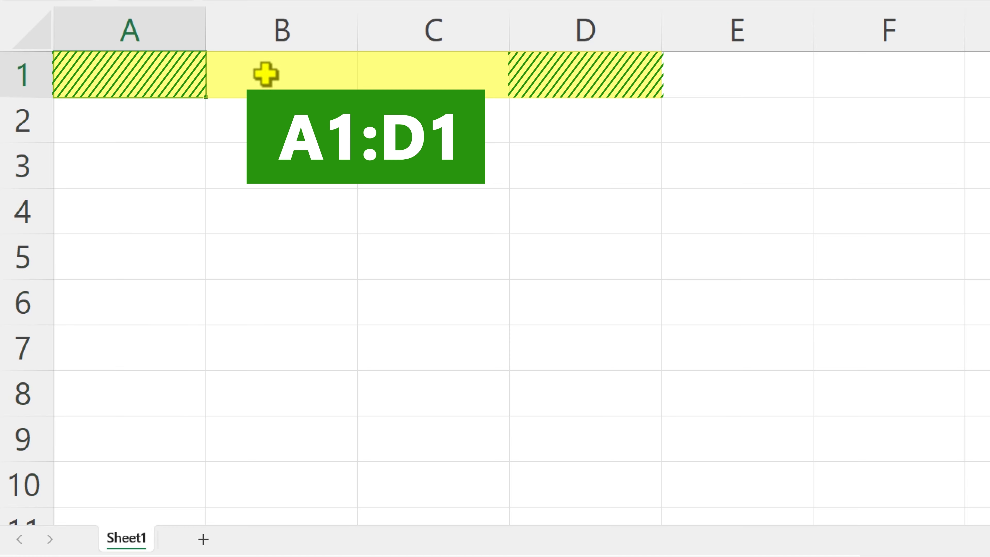
left_click_drag(265, 74, 570, 73)
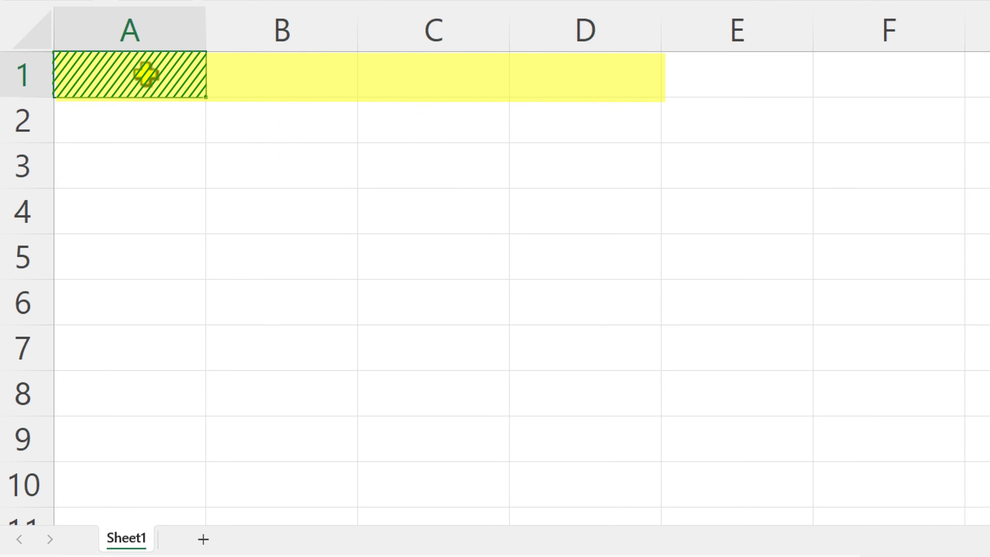
left_click_drag(143, 73, 584, 500)
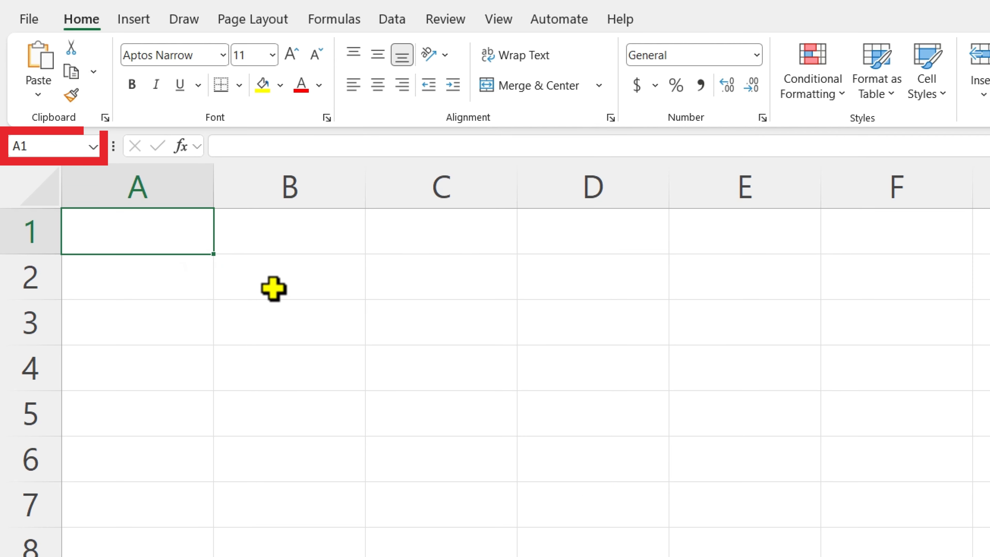
left_click_drag(175, 235, 557, 556)
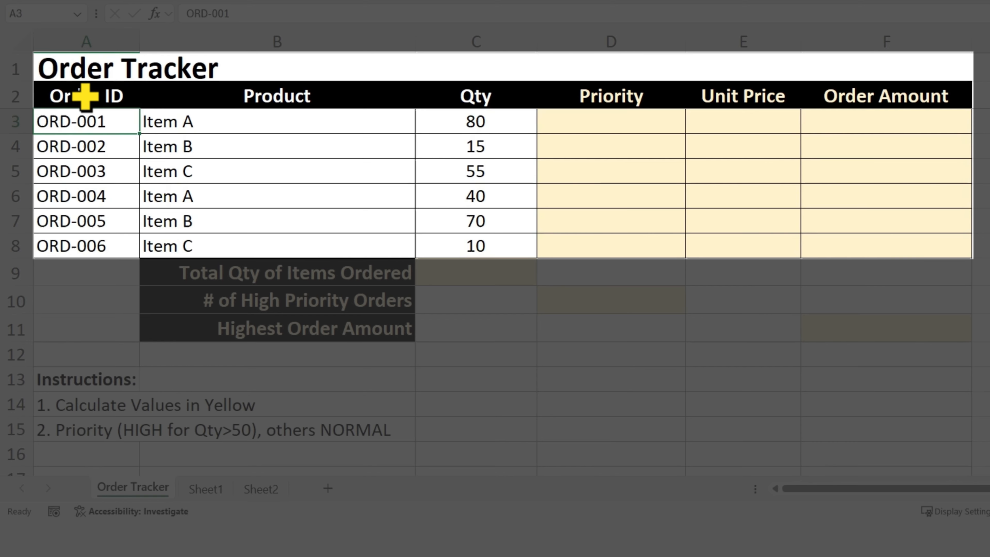
- Examine the Order Tracker table by selecting each column, the yellow result cells and the Priority column
left_click_drag(86, 97, 104, 237)
left_click_drag(247, 86, 252, 250)
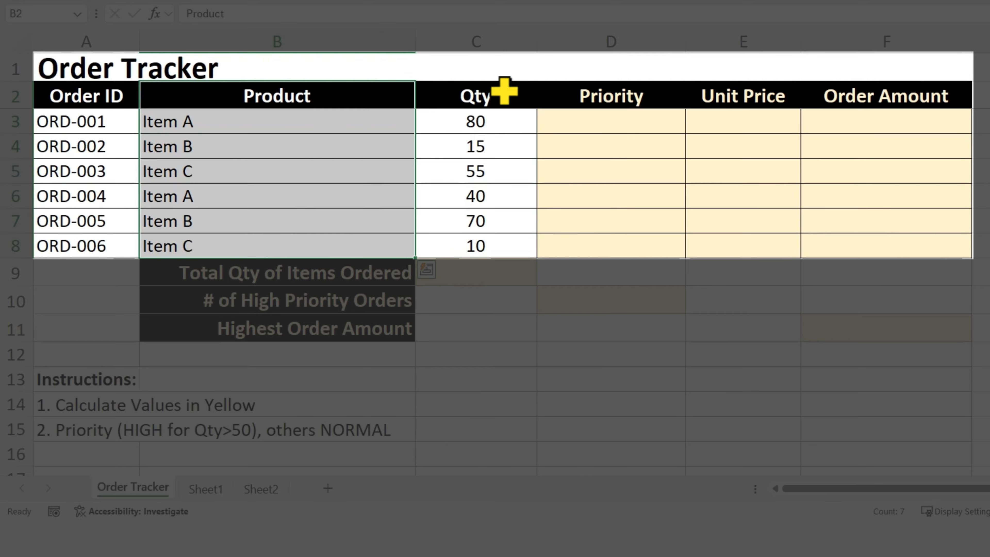
left_click_drag(505, 90, 474, 238)
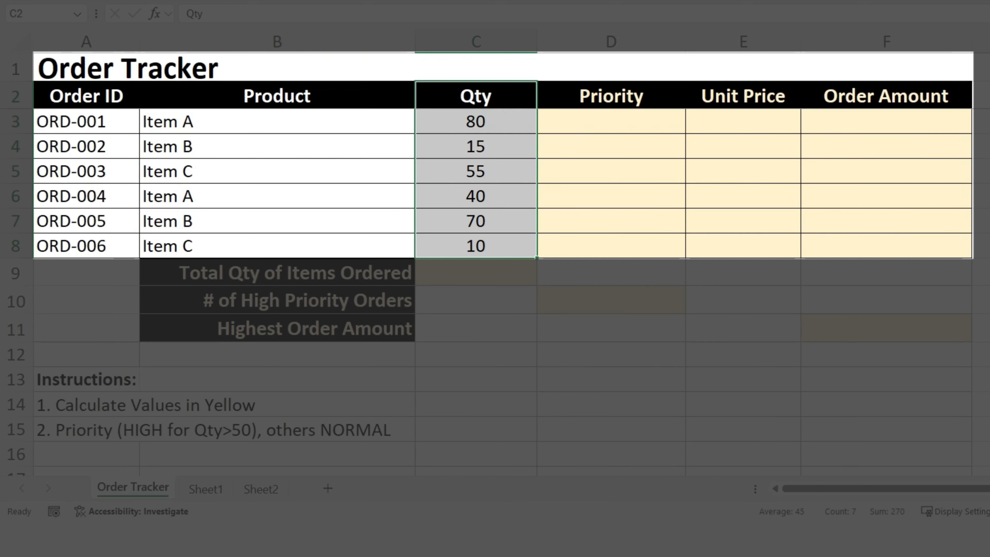
left_click_drag(97, 122, 482, 243)
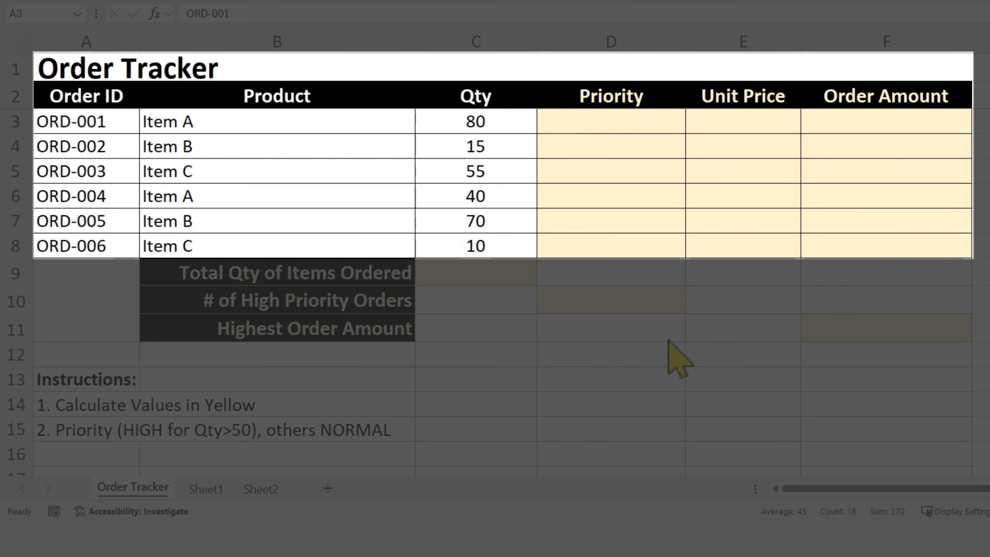
left_click_drag(625, 97, 614, 241)
left_click_drag(742, 96, 742, 244)
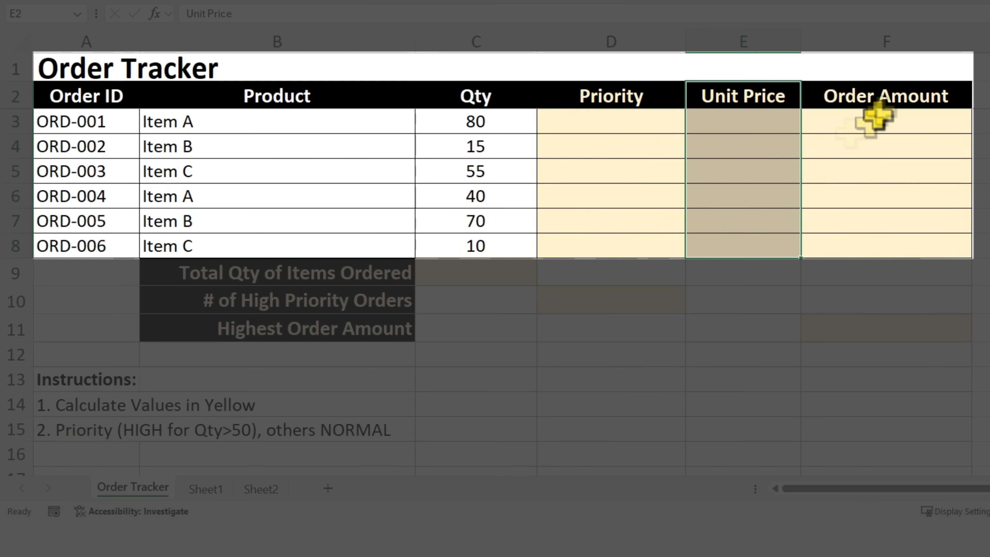
left_click_drag(876, 101, 894, 247)
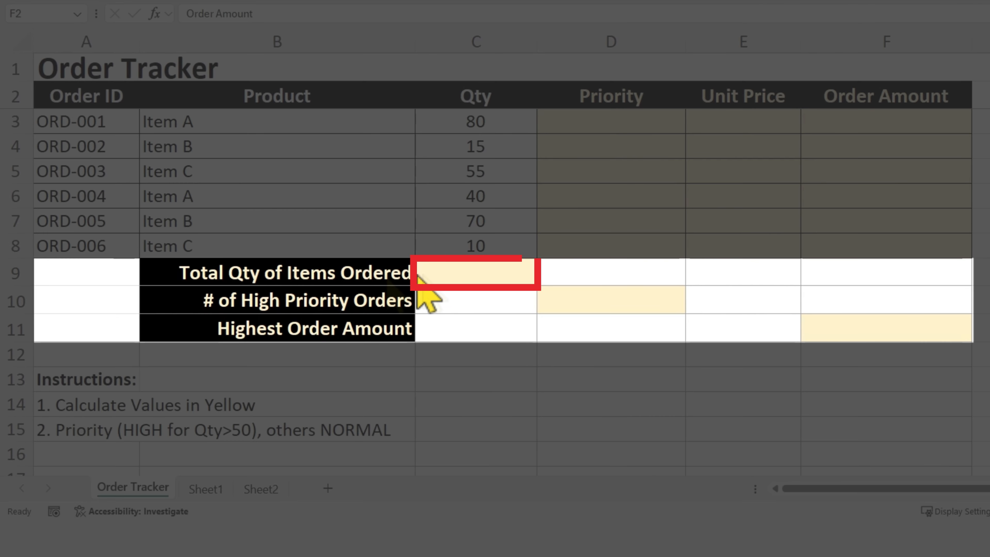
left_click(273, 278)
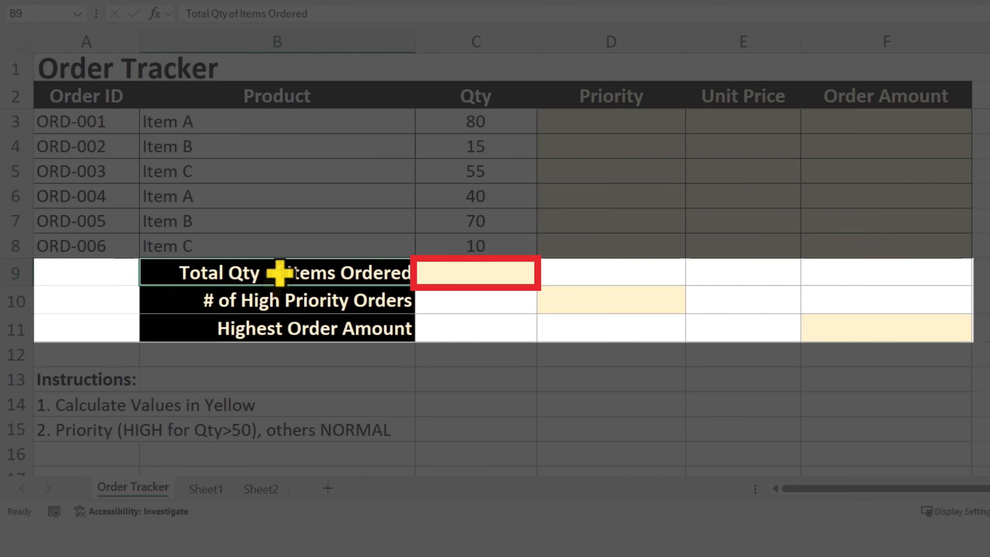
left_click(424, 274)
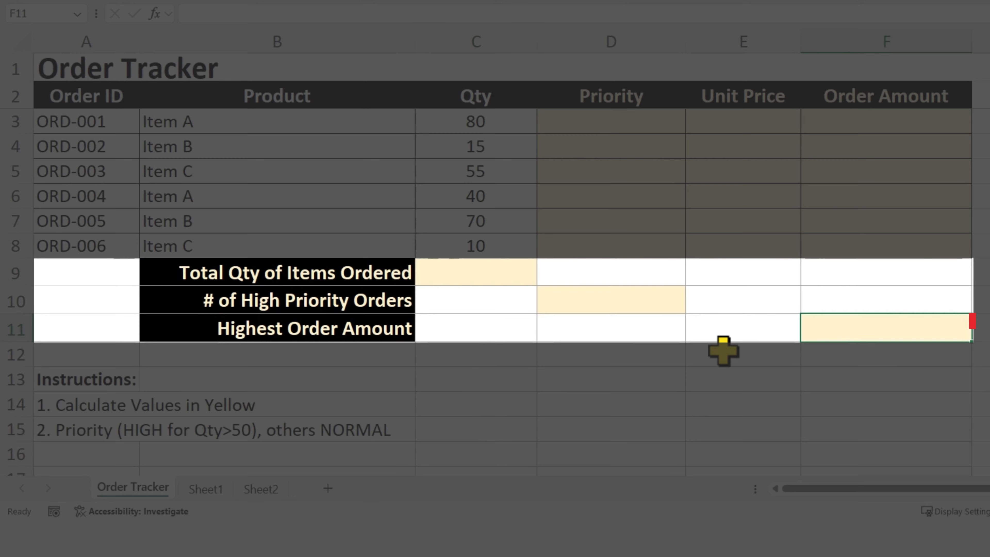
left_click(859, 332)
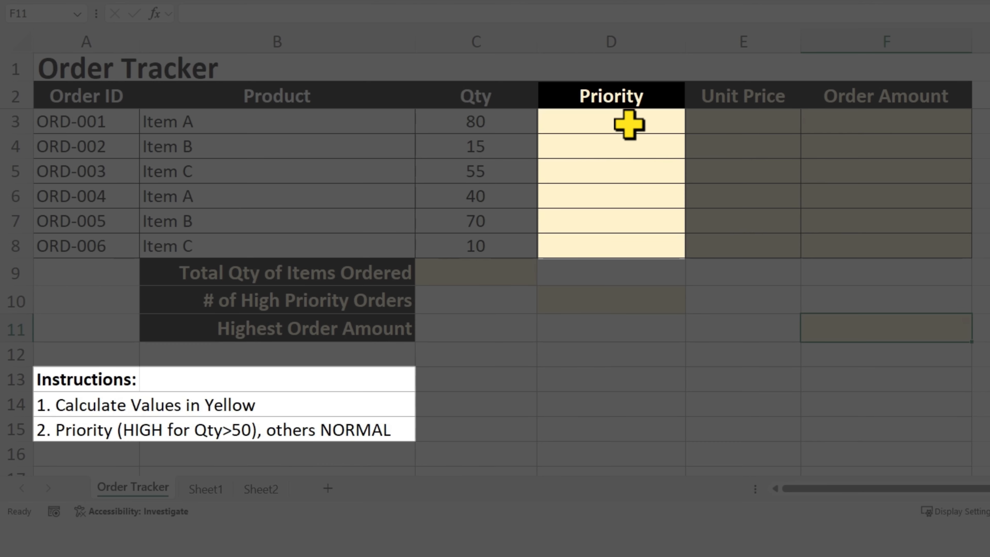
left_click_drag(629, 124, 622, 250)
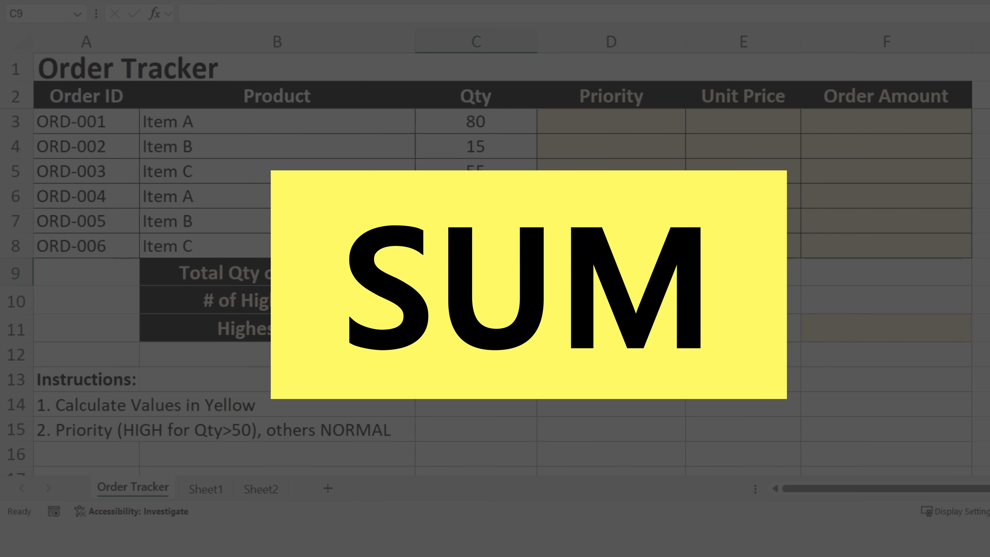
- Enter =SUM(C3:C8) in C9 to total the quantity of items ordered
left_click(450, 274)
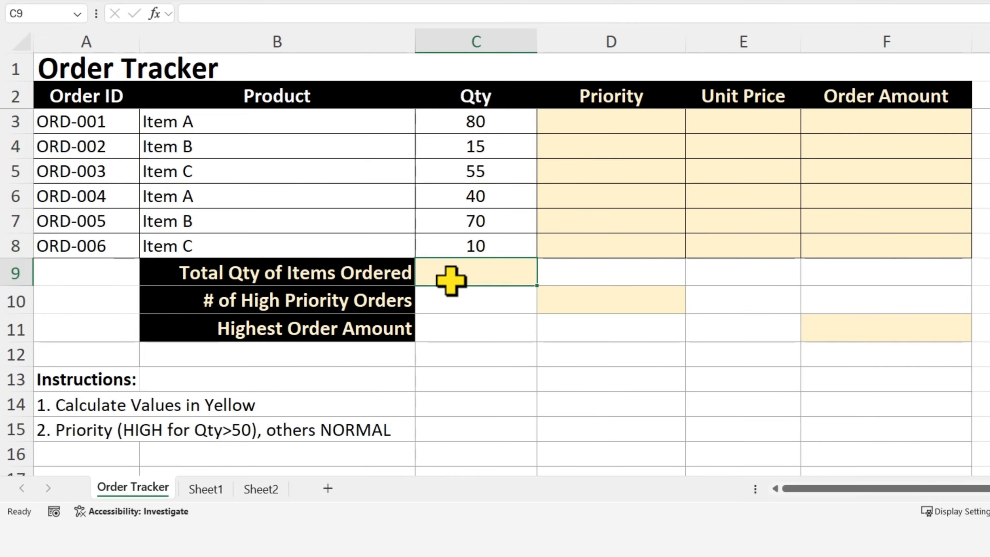
double_click(450, 273)
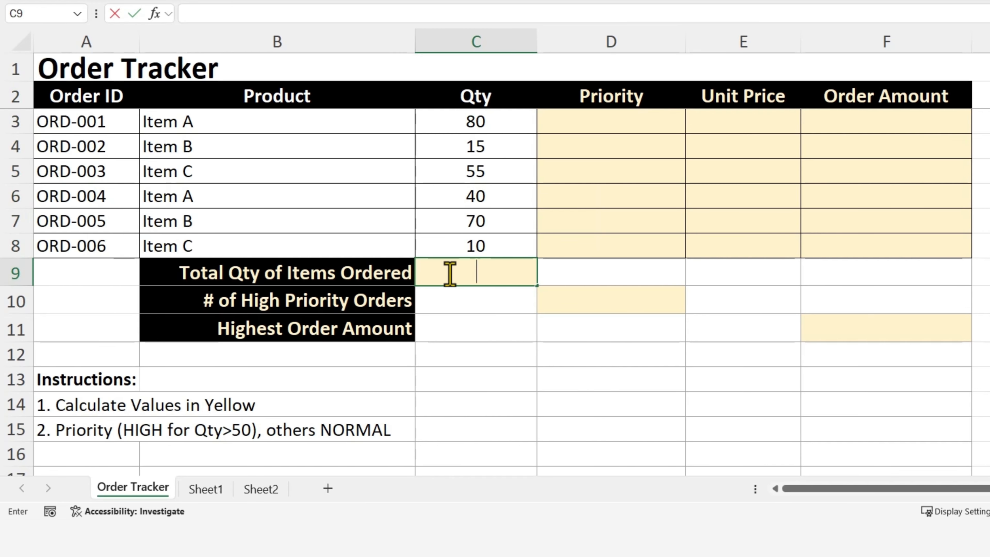
type("=SUM")
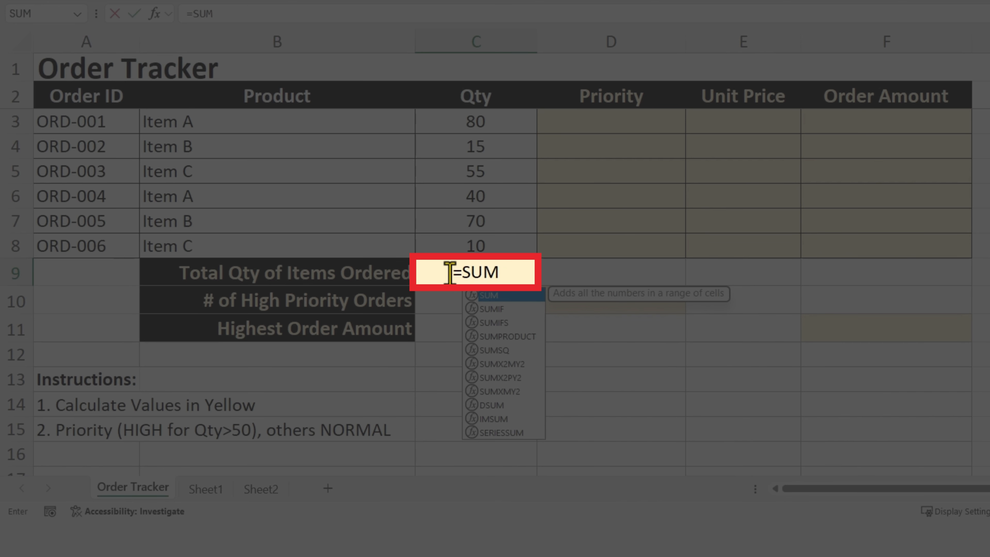
type("(")
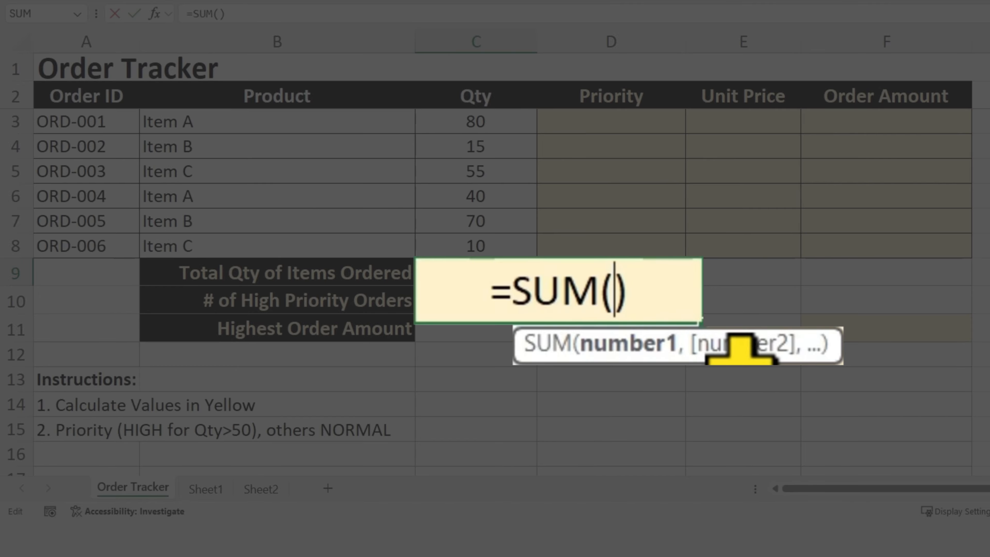
left_click(620, 290)
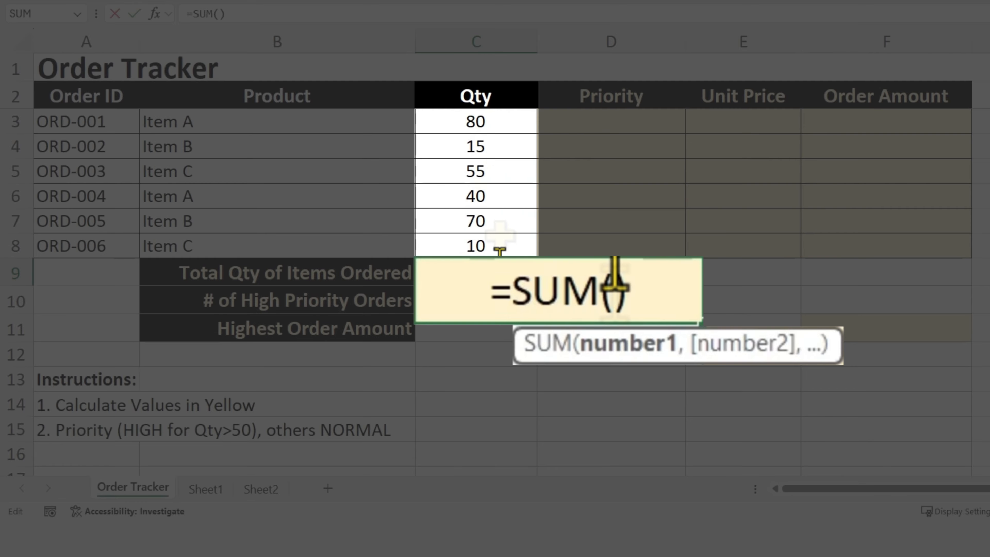
left_click(505, 123)
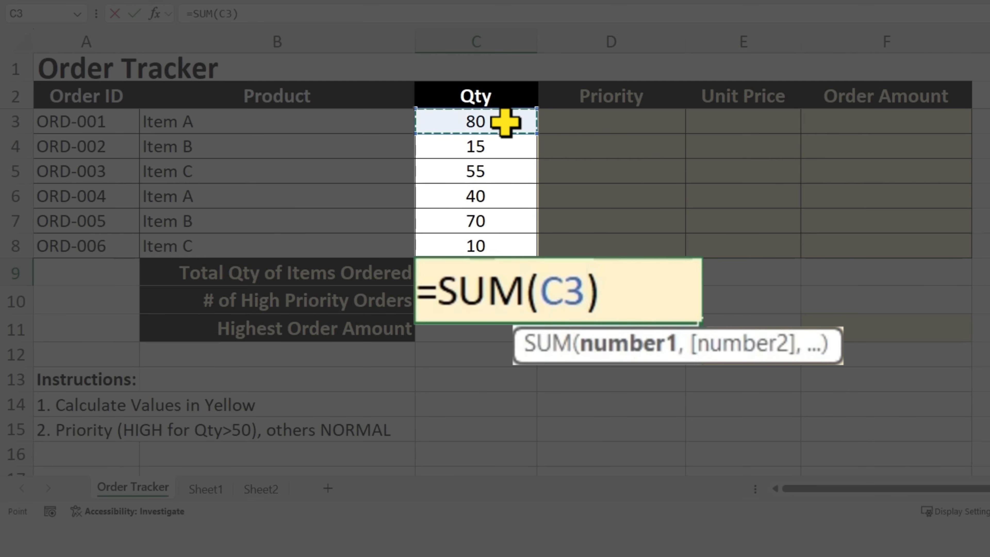
left_click_drag(505, 123, 500, 246)
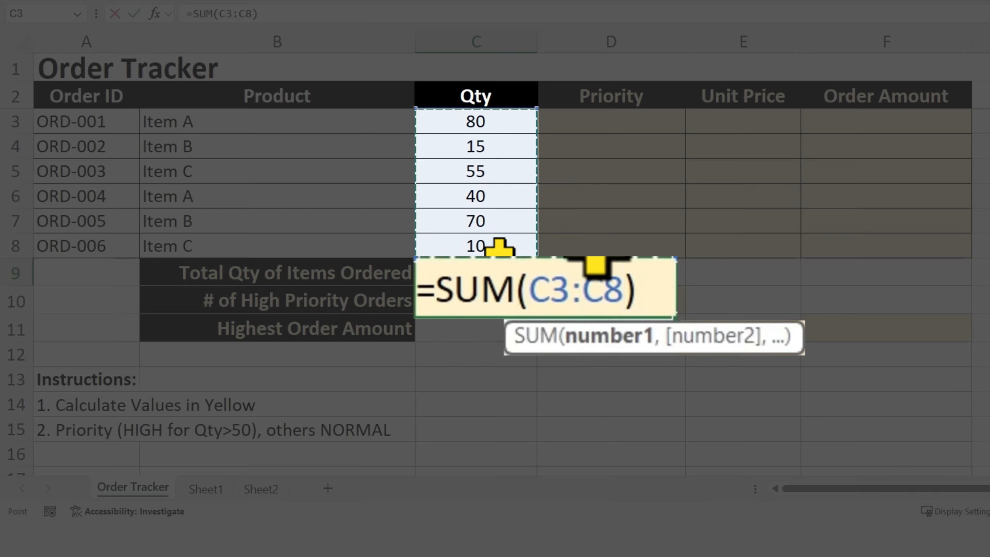
key("Return")
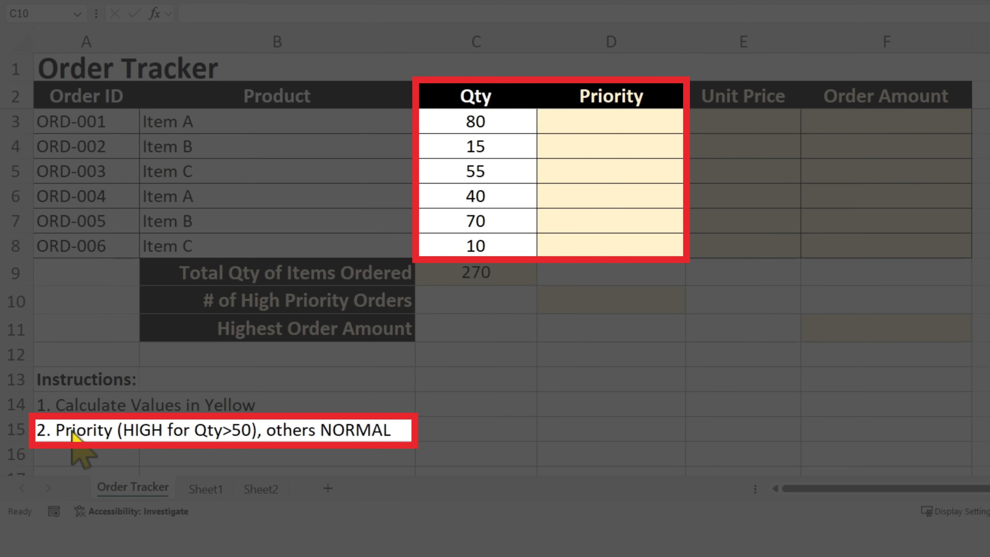
- Enter =IF(C3>50,"HIGH","NORMAL") in D3 and fill it down through D8 for every order
left_click(612, 126)
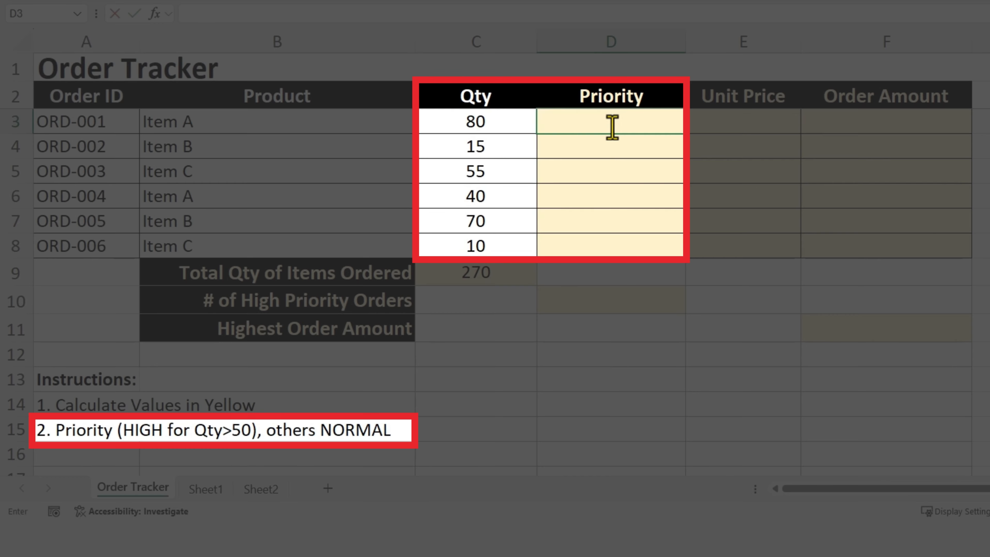
type("=")
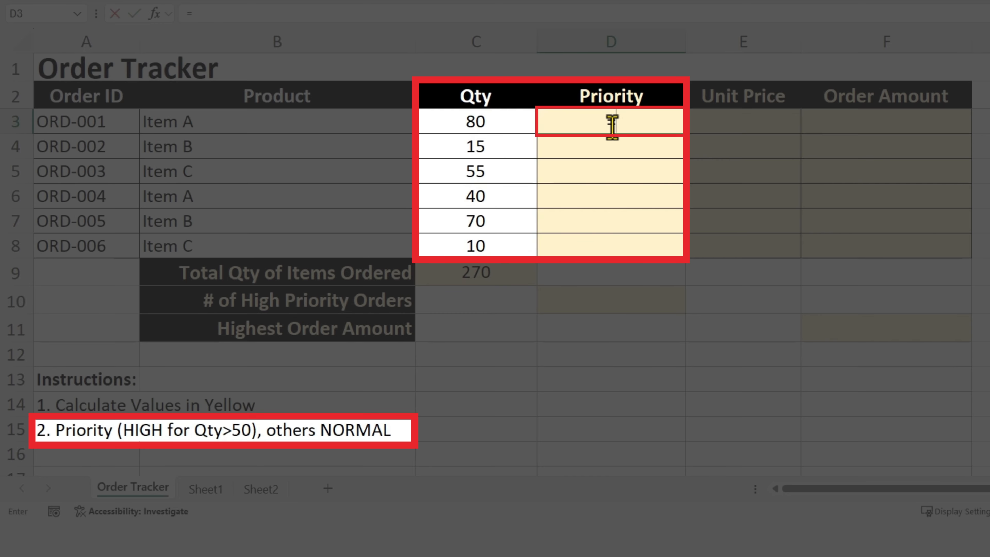
type("IF")
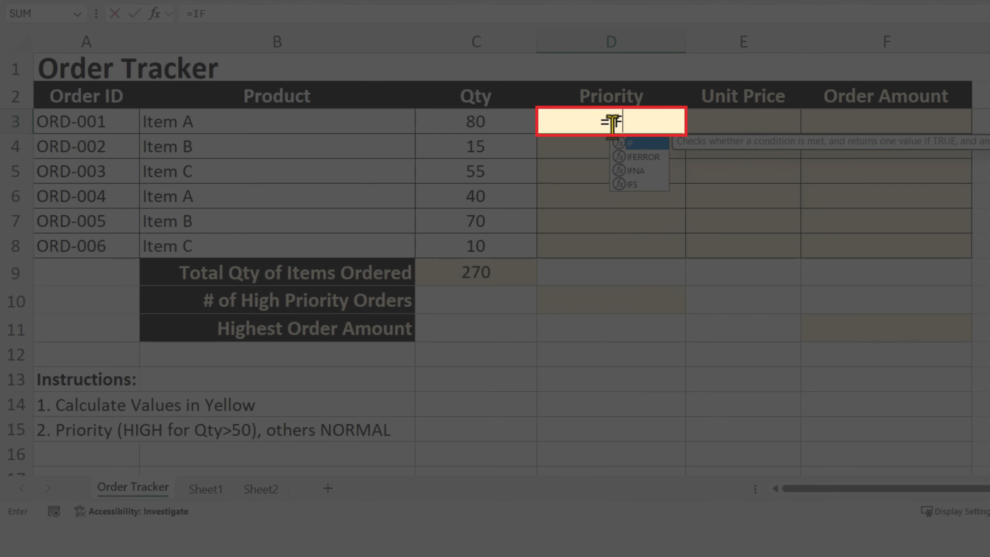
type("(")
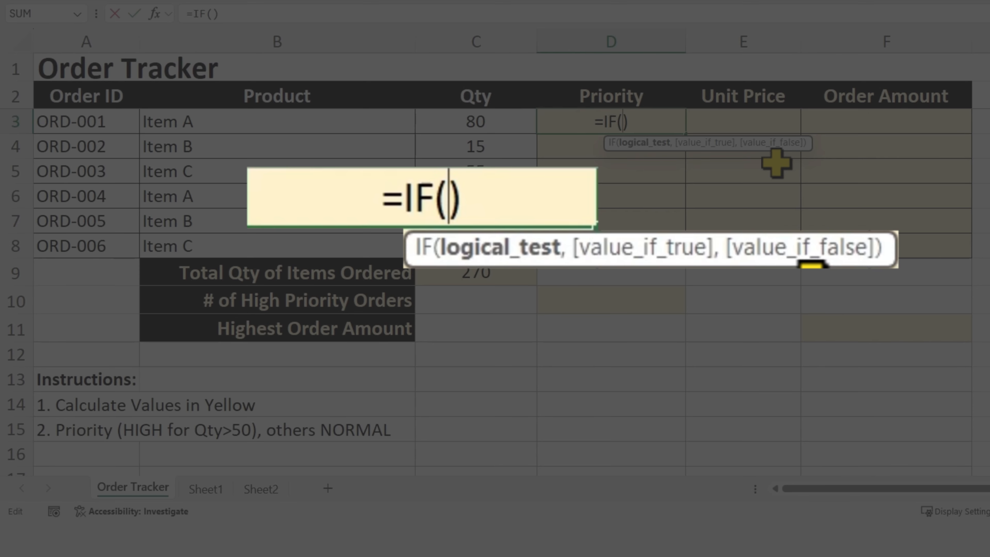
left_click(482, 122)
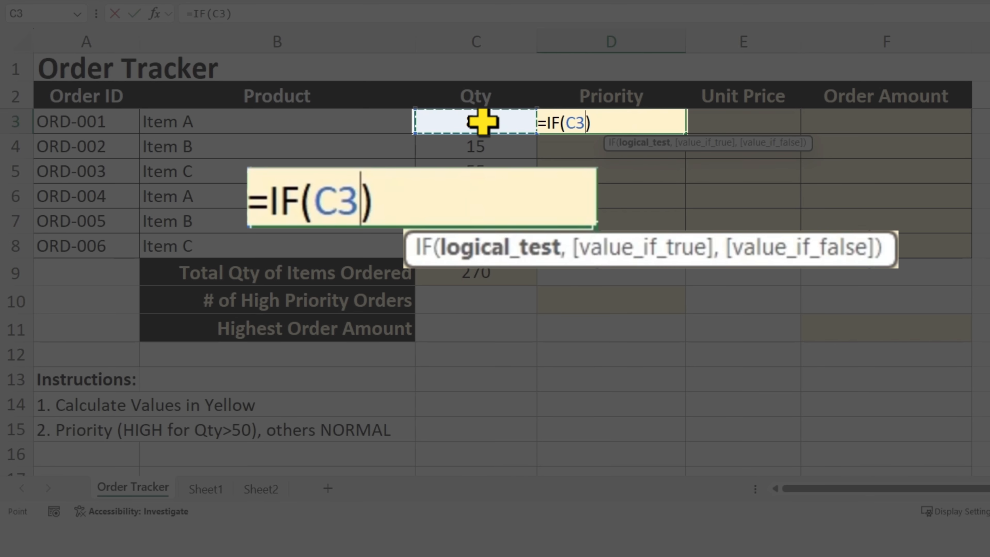
type(">")
type("50,")
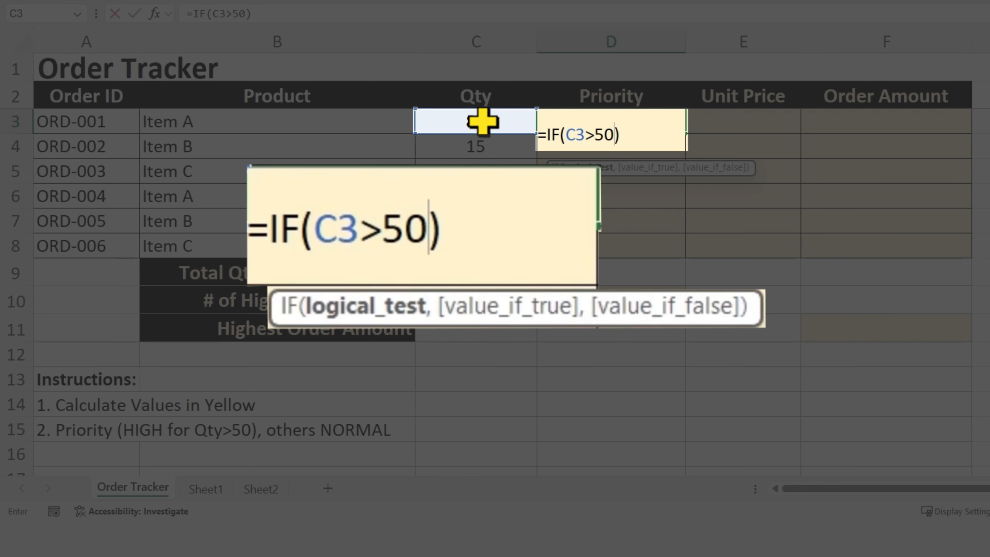
type("\"HIGH\",")
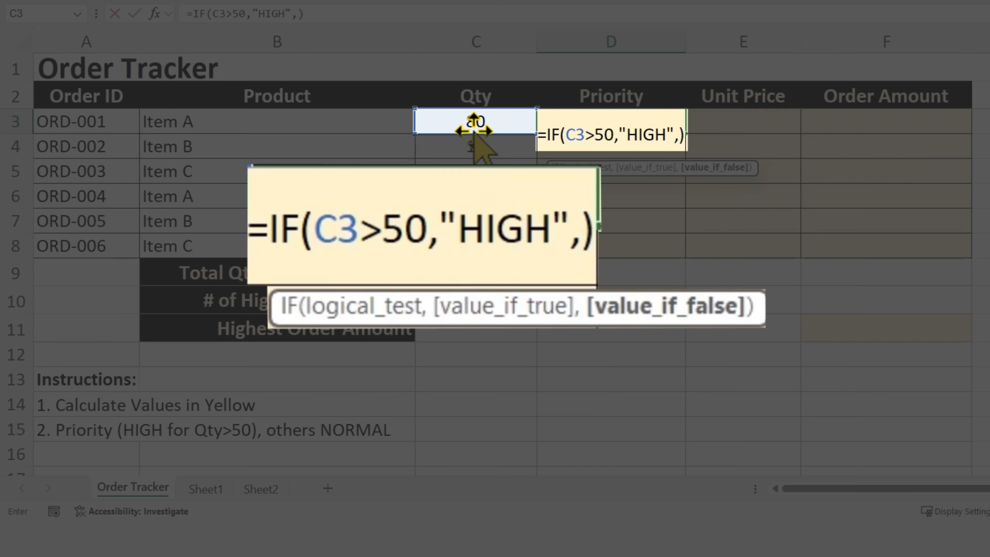
type("\"NORMAL\"")
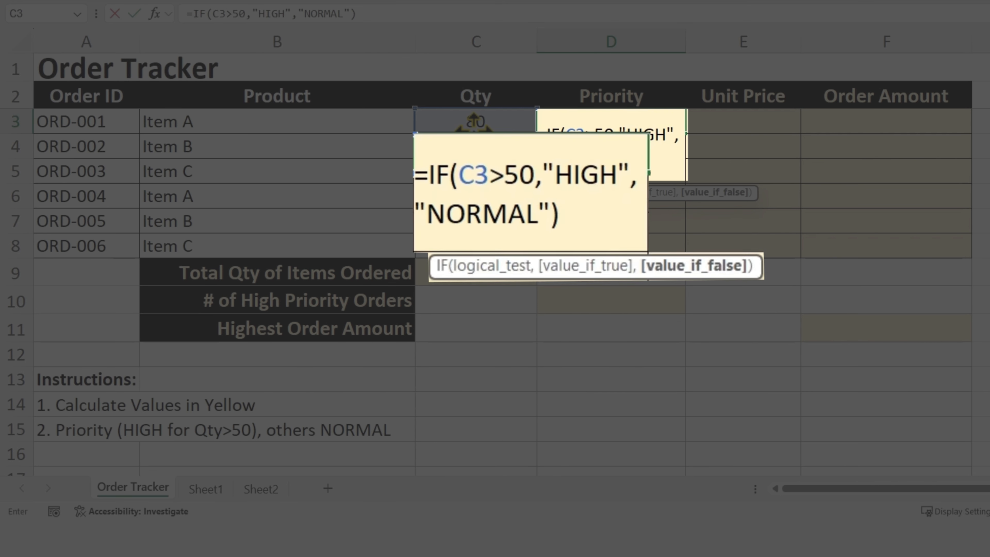
key("Return")
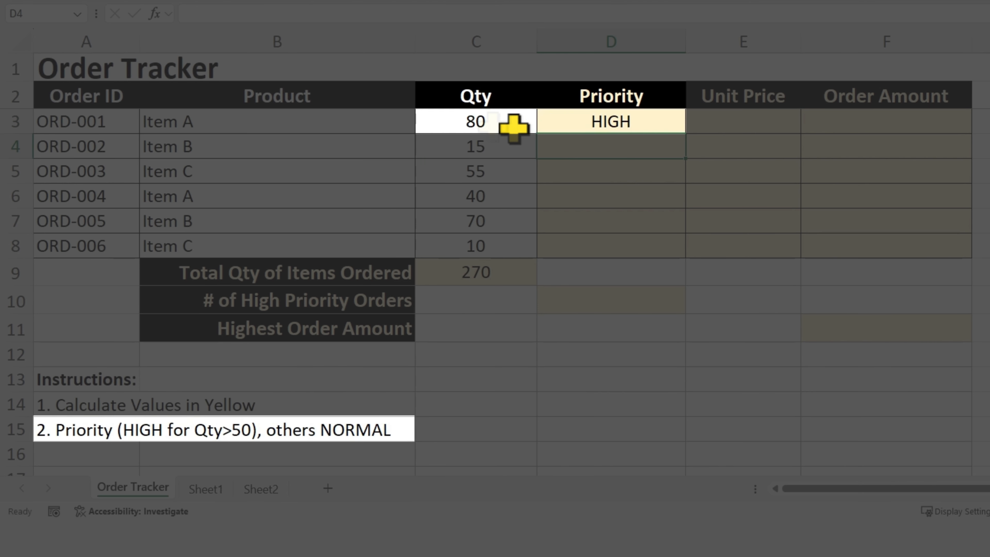
left_click(637, 122)
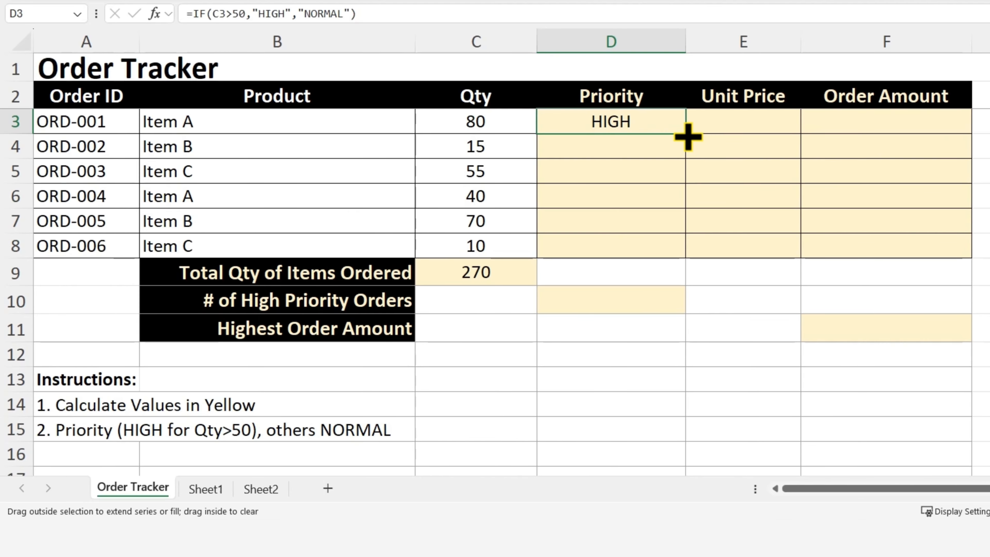
left_click_drag(687, 136, 681, 255)
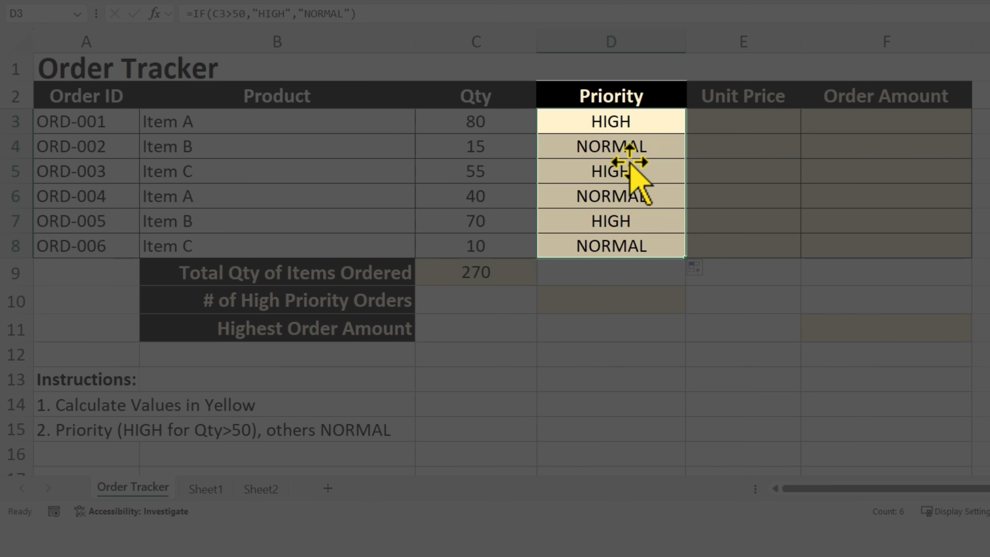
- Enter =COUNTIF(D3:D8,"HIGH") in D10 to count the high priority orders
left_click(629, 171)
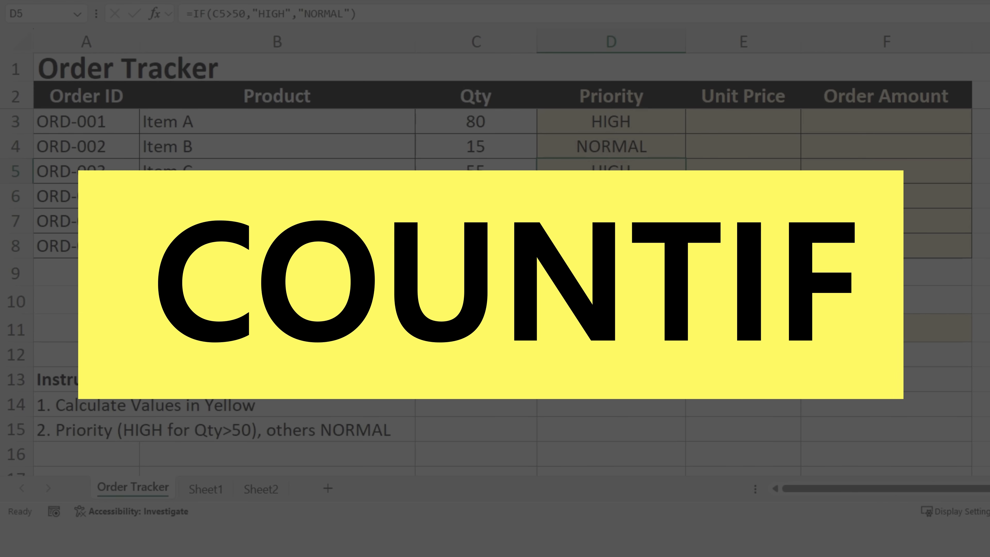
left_click(611, 300)
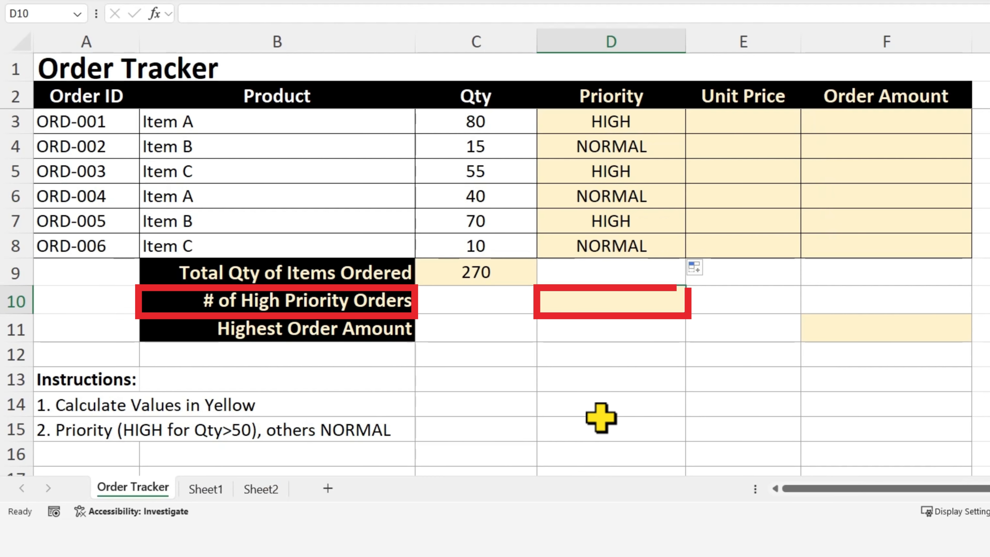
type("=COUNTIF")
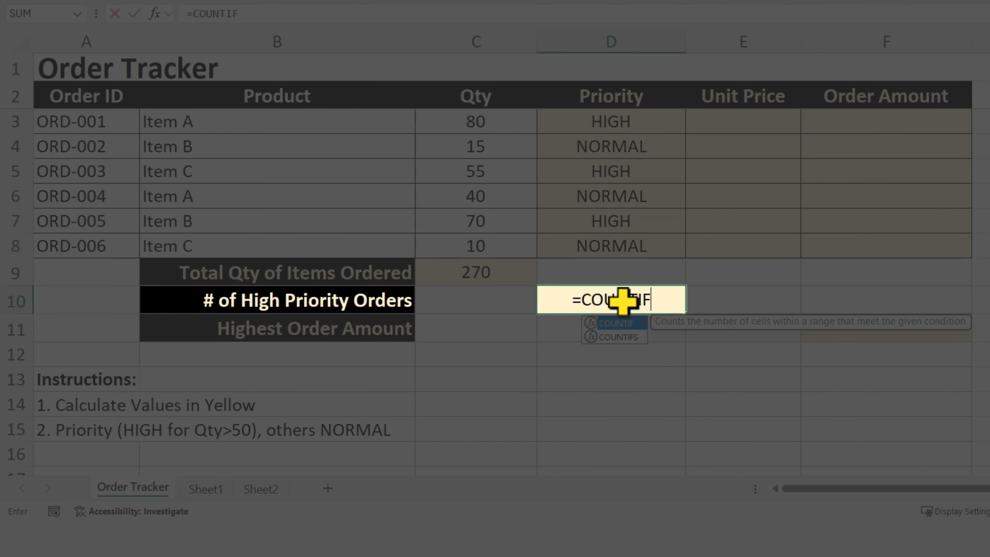
type("()")
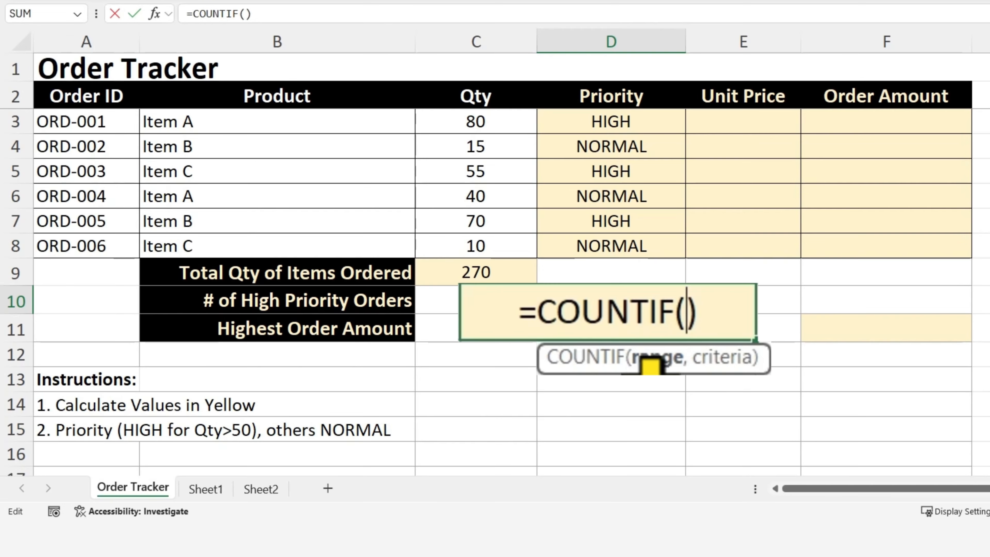
left_click_drag(639, 122, 638, 248)
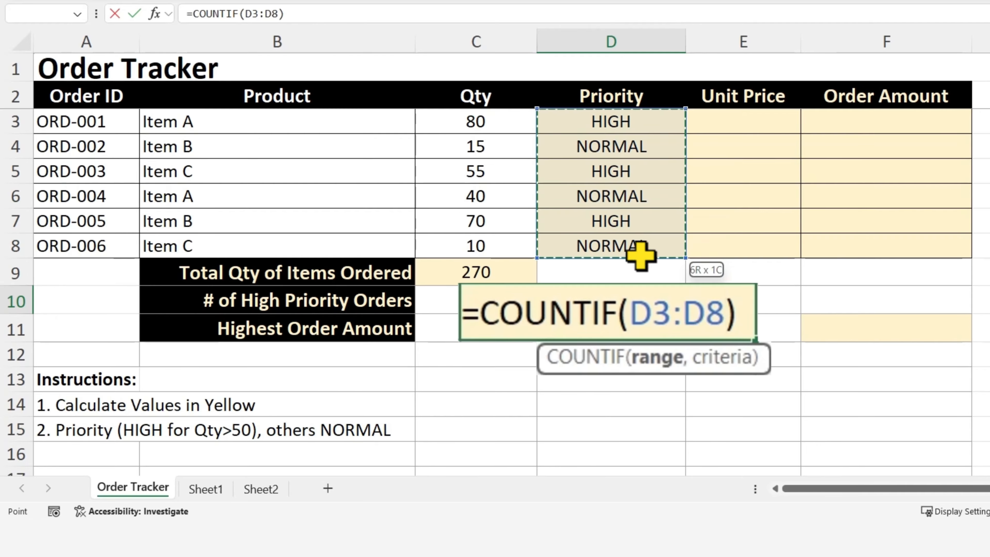
type(",")
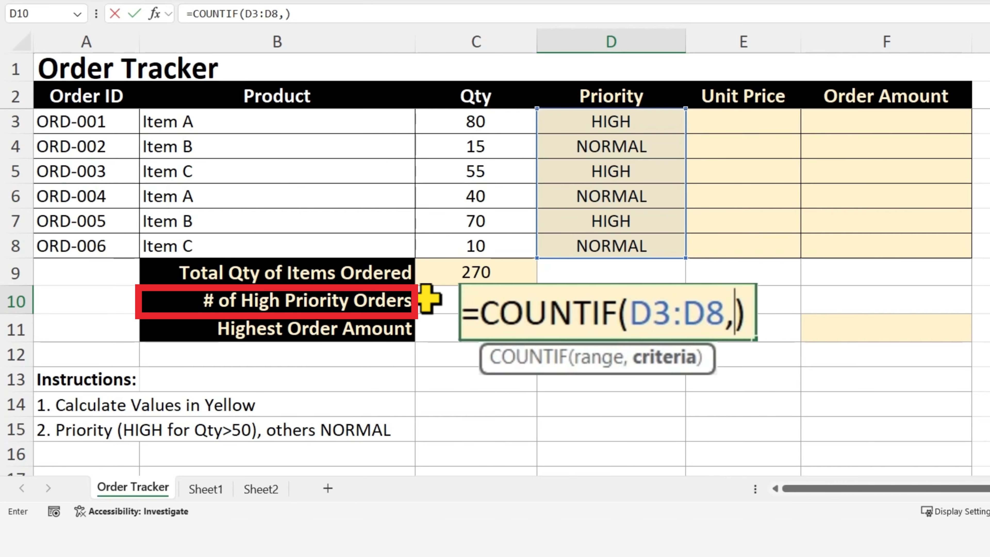
type("\"HIGH\"")
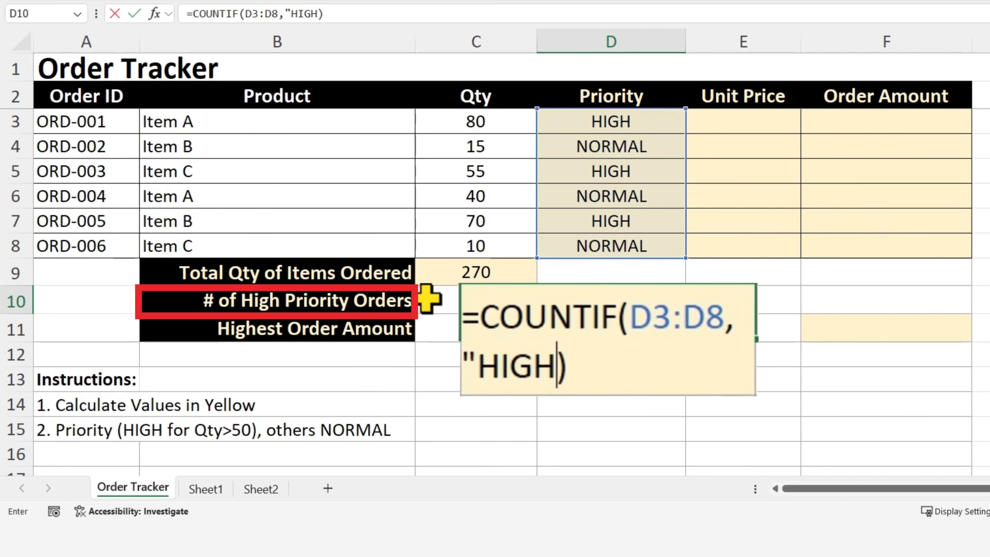
key("Return")
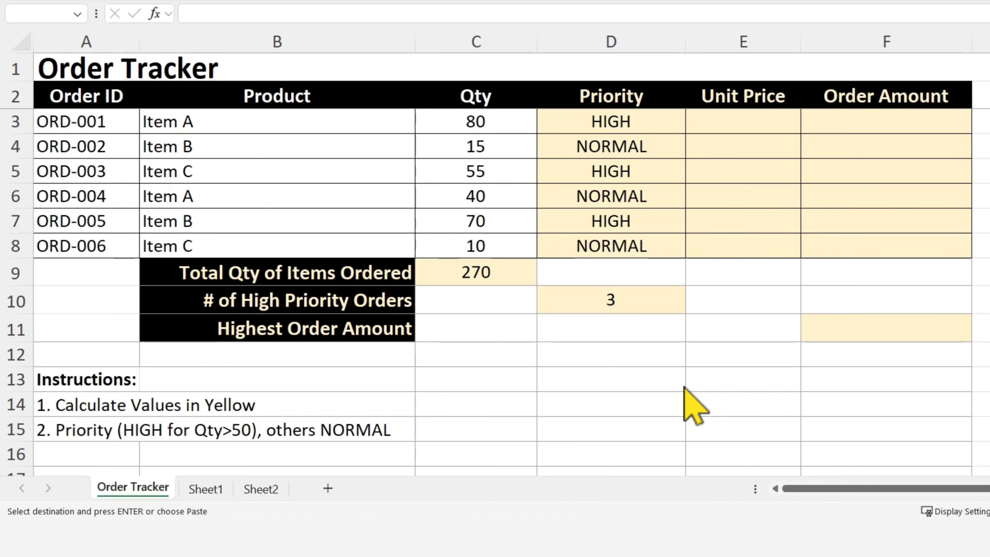
- Paste the copied Price List table starting at cell D12
left_click(570, 335)
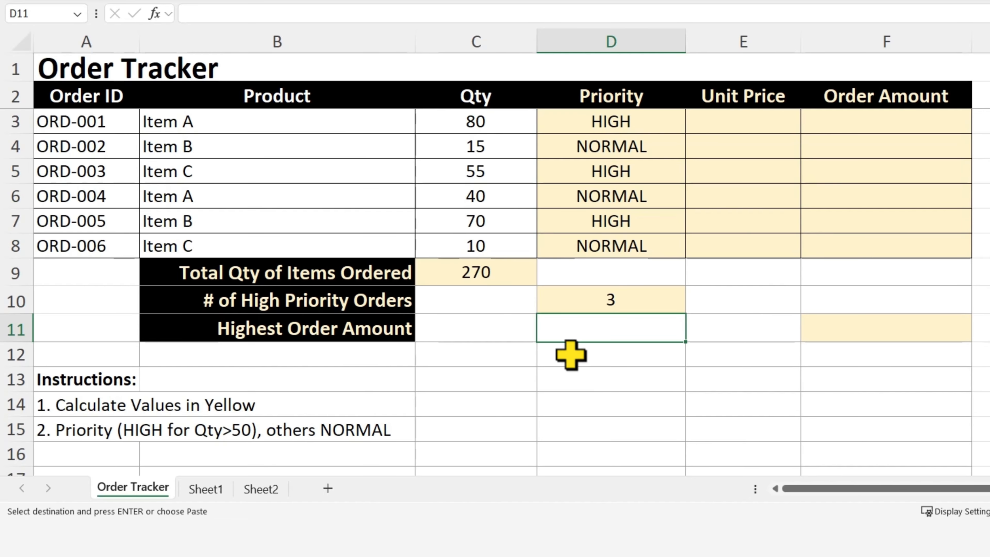
left_click(571, 356)
type("Price List Product\tUnit Price Item A\t$12.00 Item B\t$8.00 Item C\t$5.00")
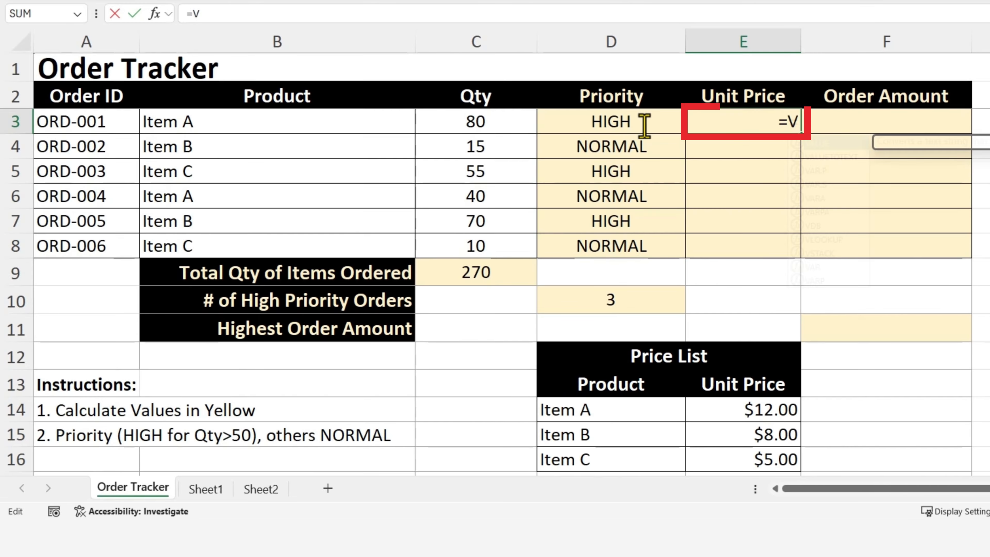
- Enter =VLOOKUP(B3,D14:E16,2,FALSE) in E3 to look up the unit price from the Price List
type("LOOKUP")
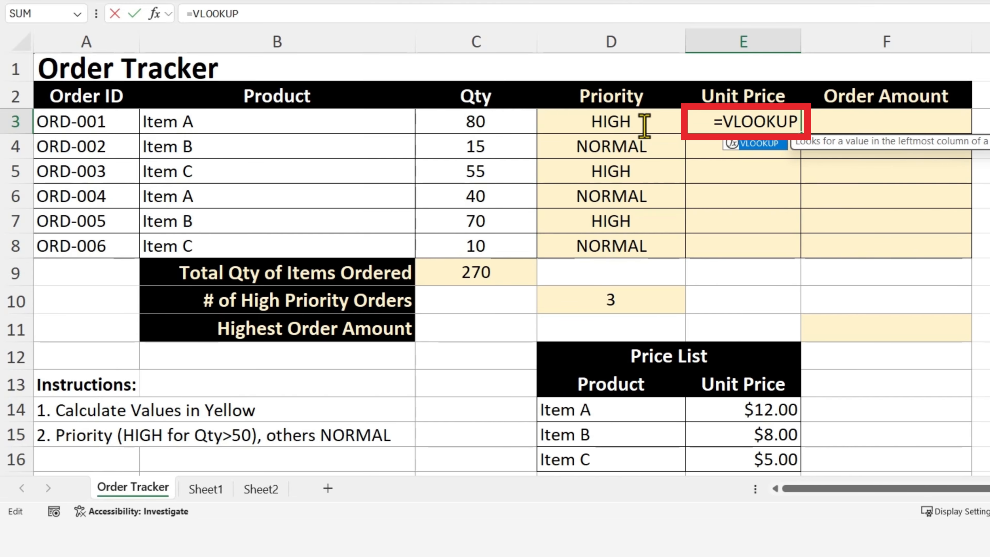
type("(")
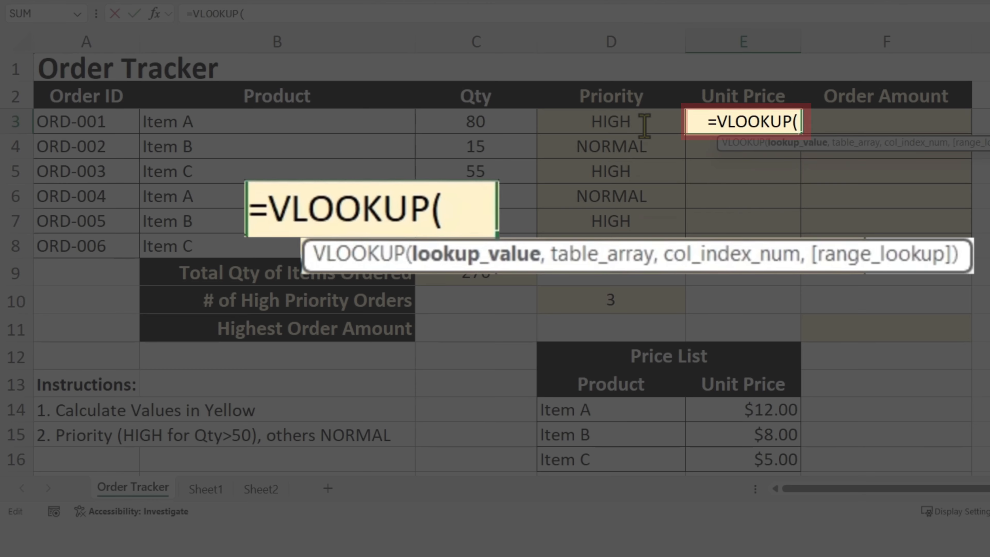
type(")")
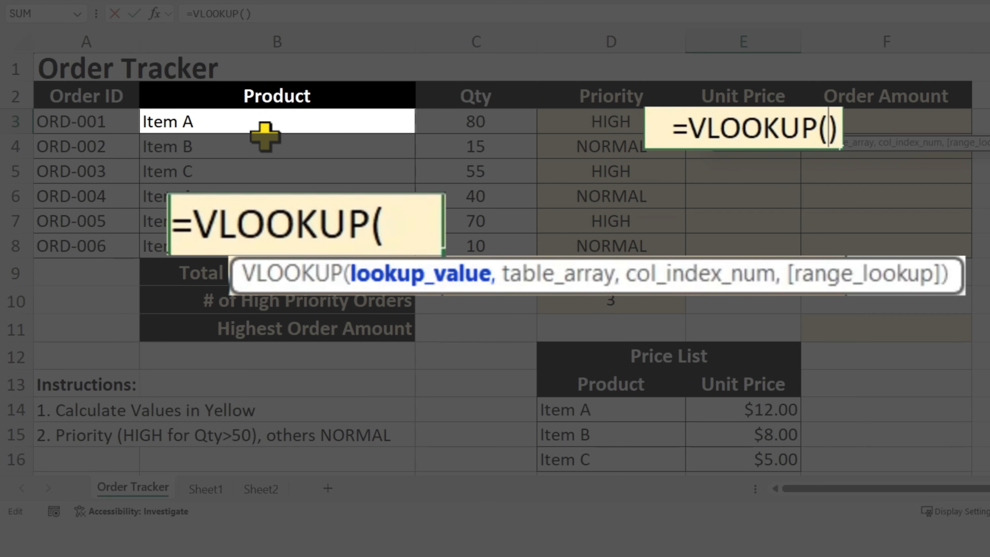
left_click(204, 121)
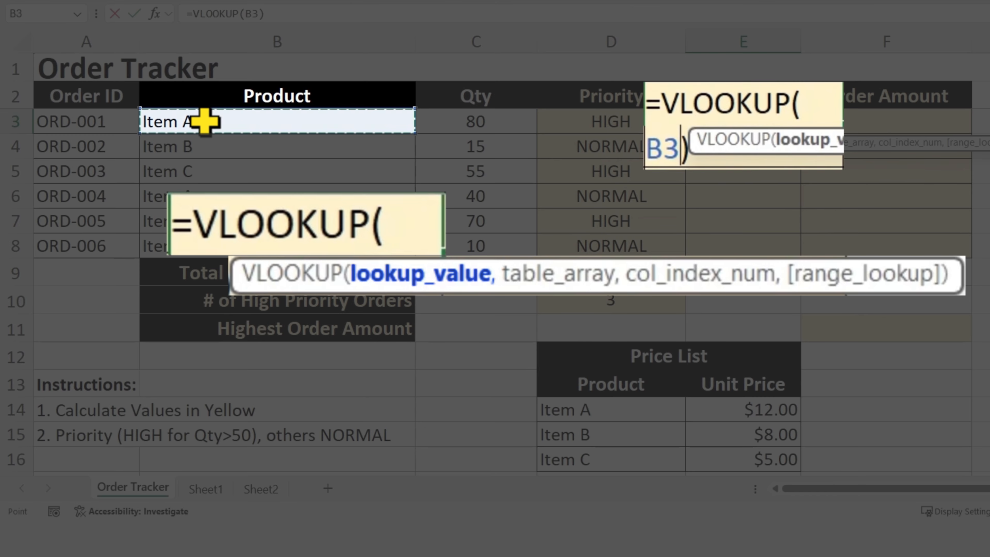
type(",")
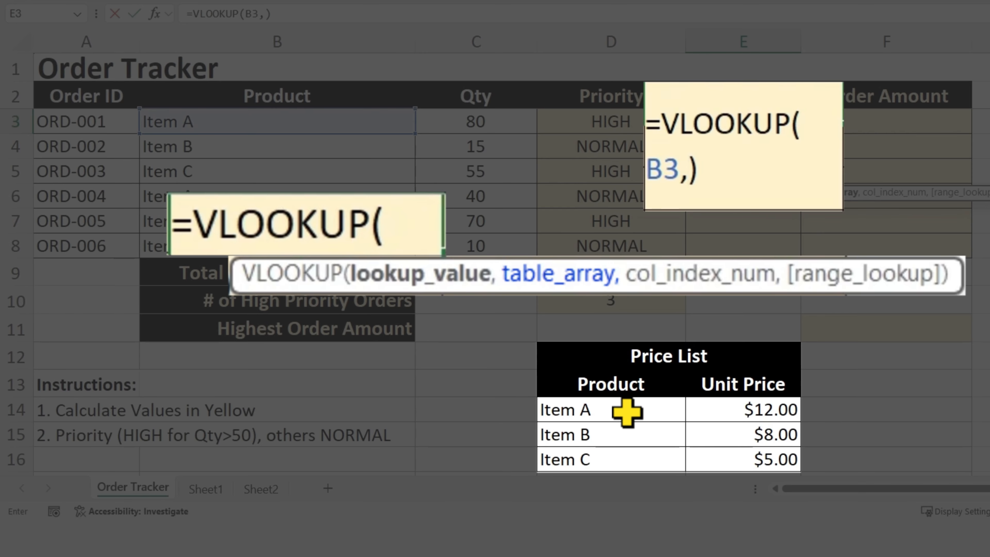
left_click_drag(602, 410, 759, 461)
type(",")
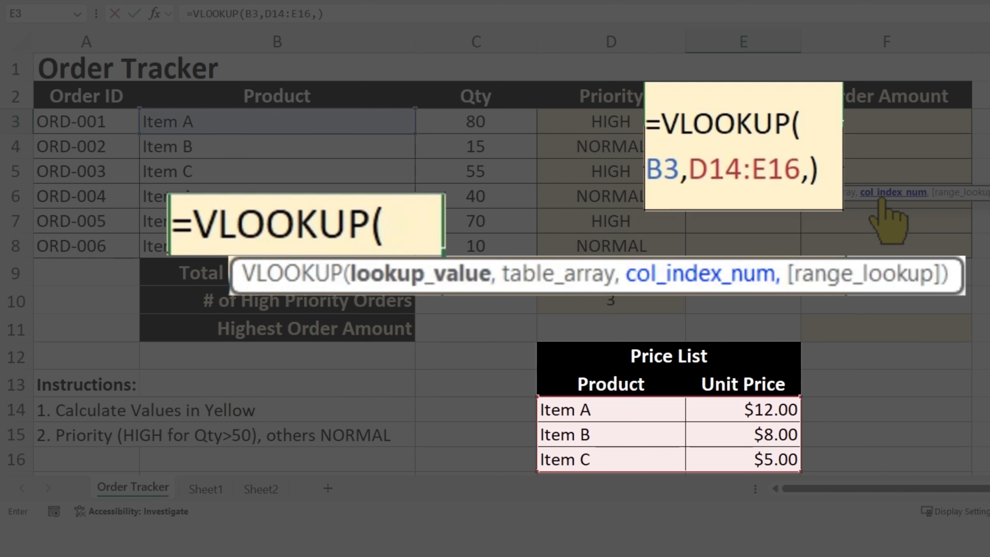
left_click(881, 198)
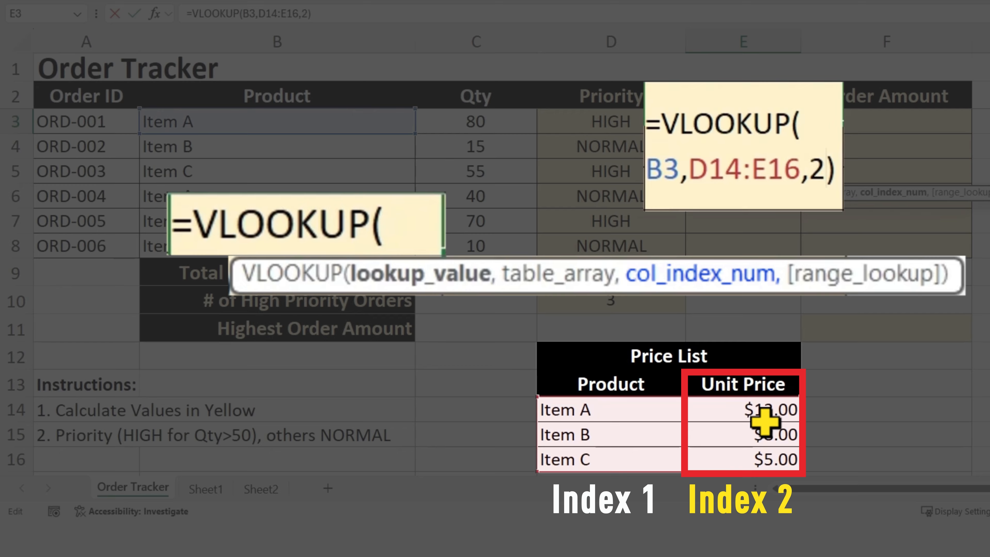
type(",")
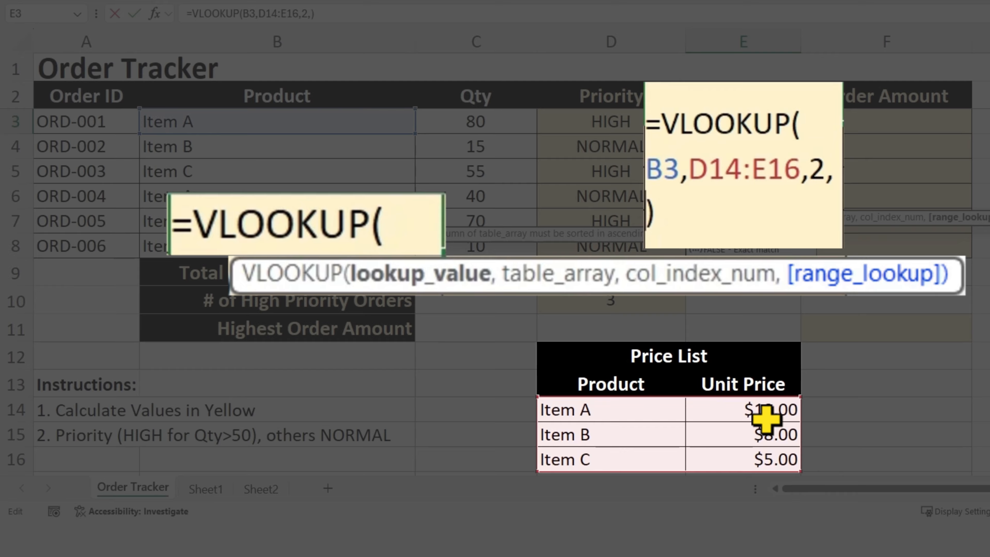
key("Down")
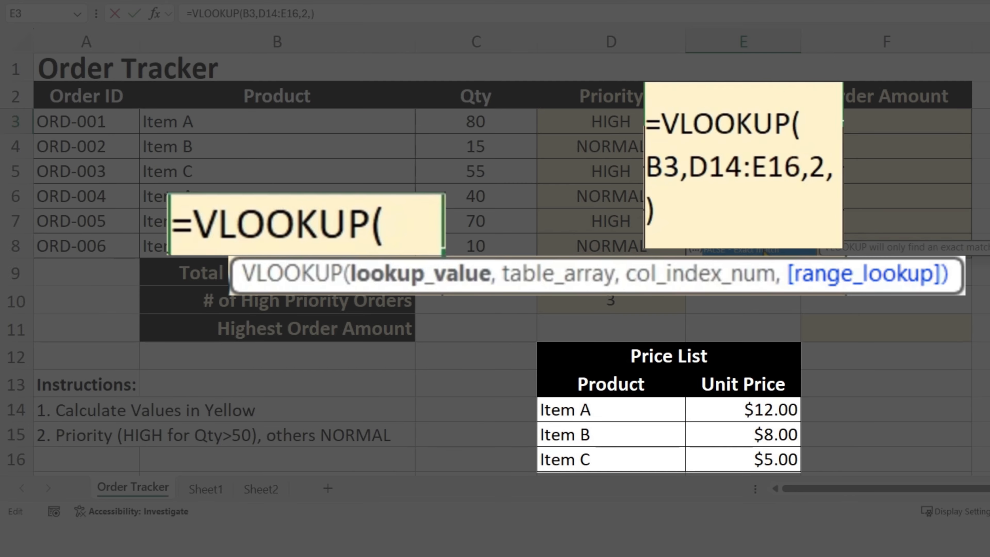
key("Tab")
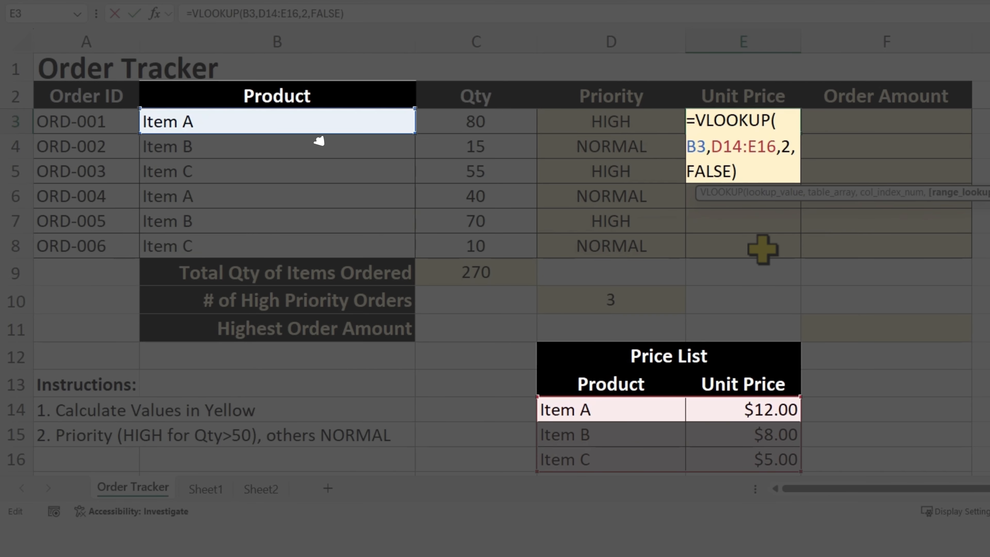
key("Return")
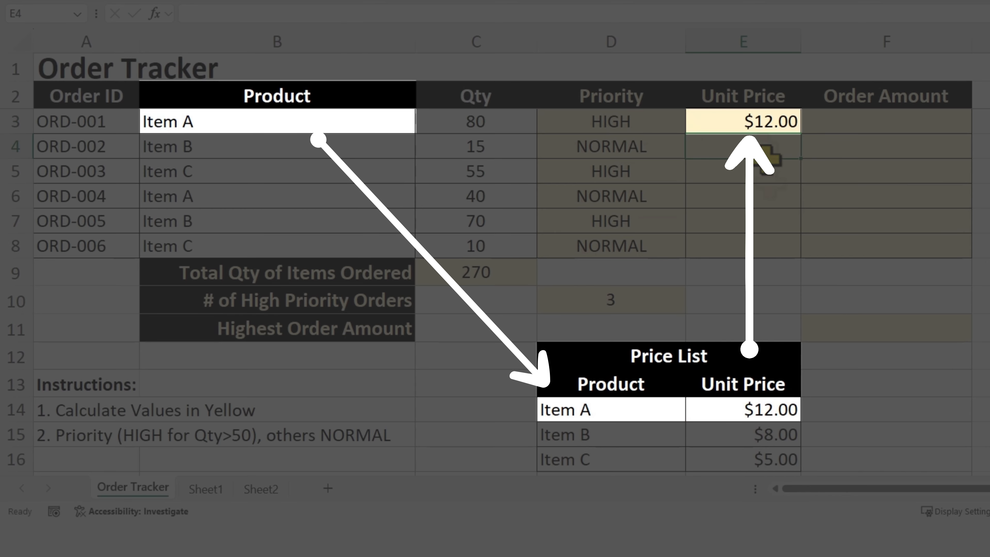
- Make the lookup range in E3 absolute as $D$14:$E$16 and fill the formula down through E8
left_click(784, 124)
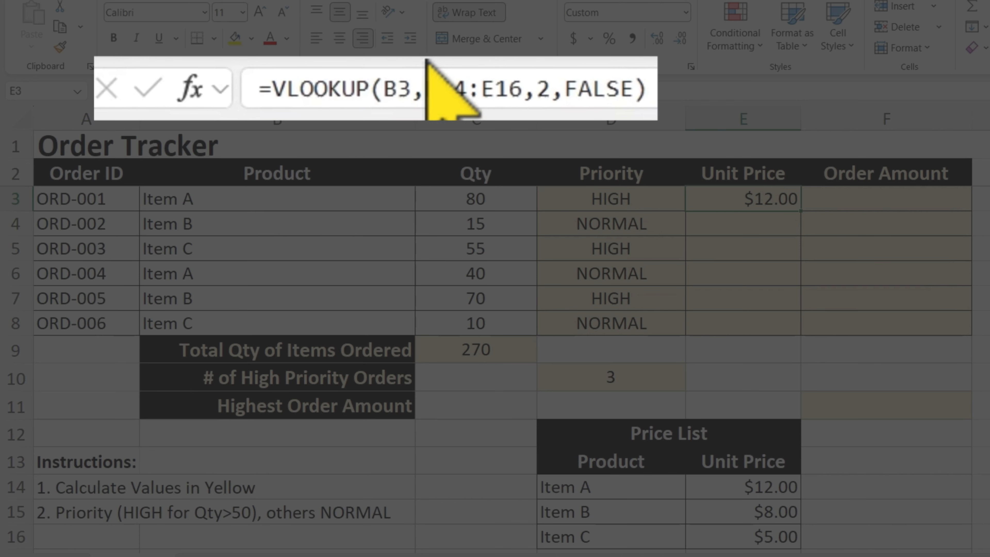
left_click_drag(533, 88, 435, 88)
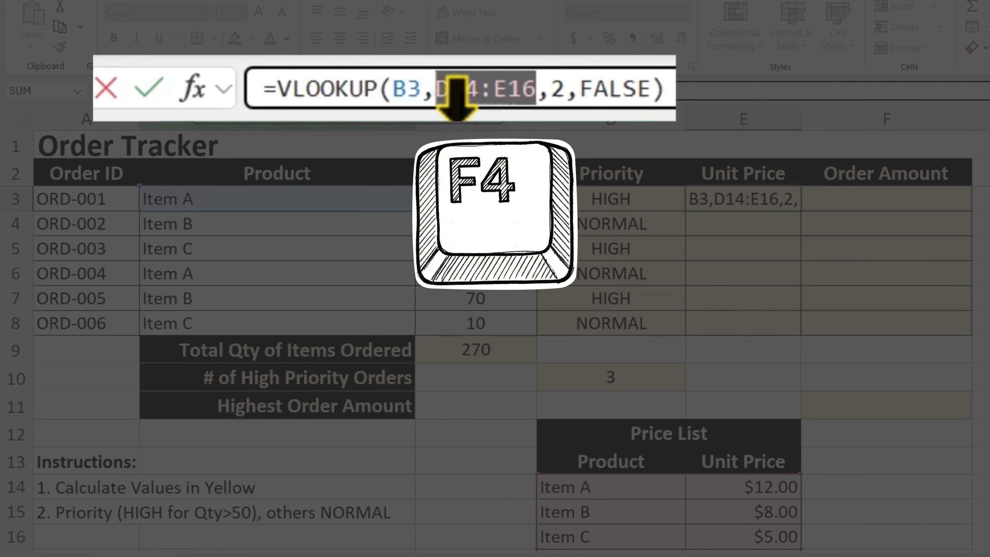
key("F4")
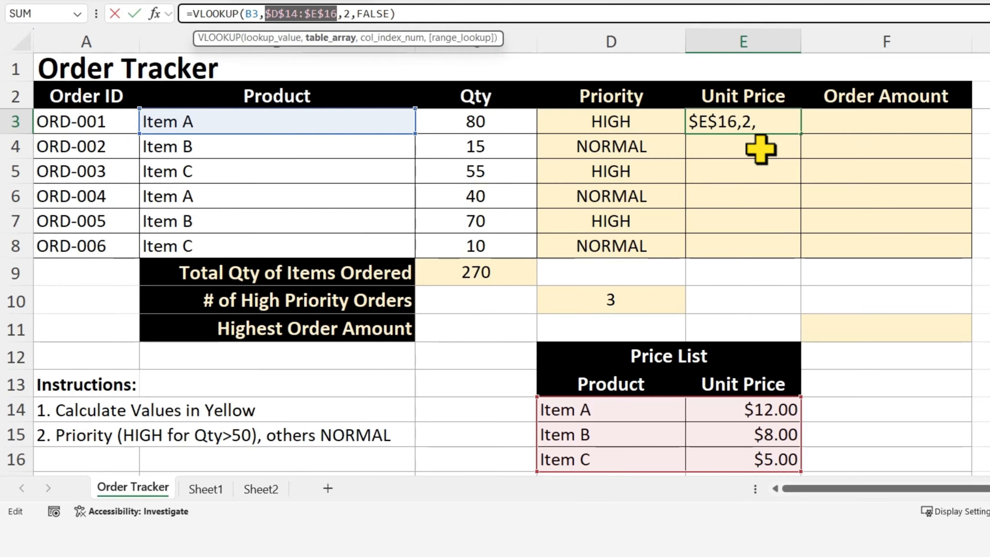
key("Return")
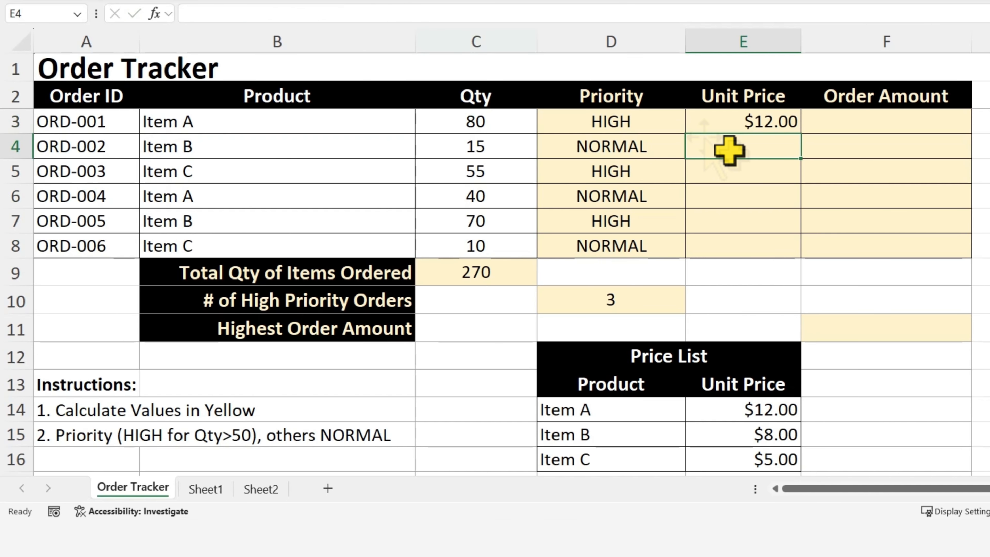
left_click(775, 123)
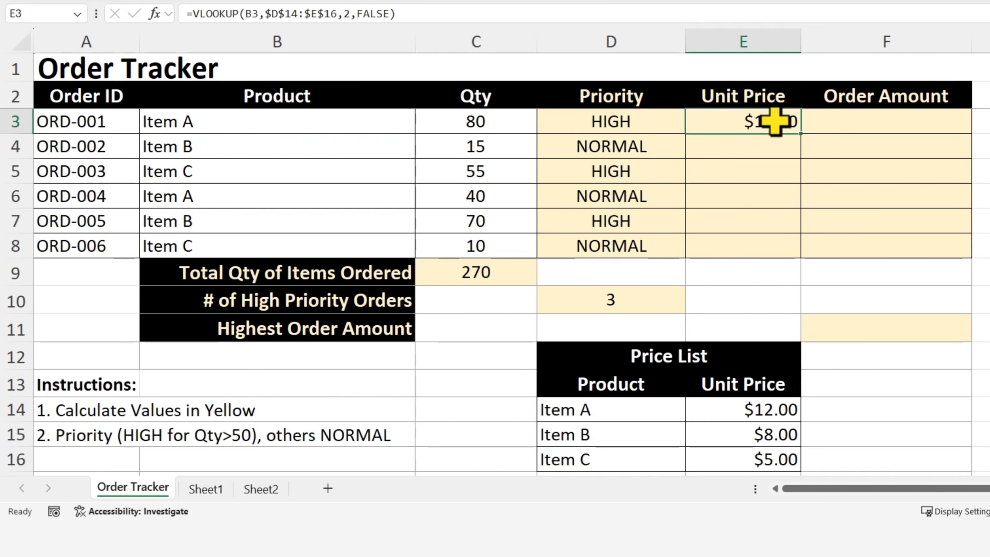
left_click_drag(799, 133, 795, 254)
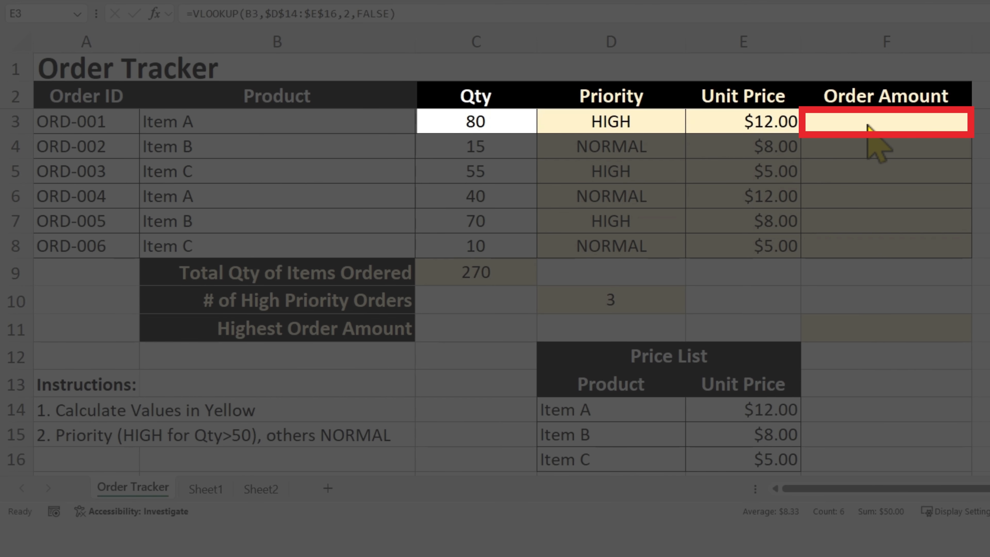
- Enter =C3*E3 in F3 for the order amount and fill it down through F8
left_click(853, 121)
type("=")
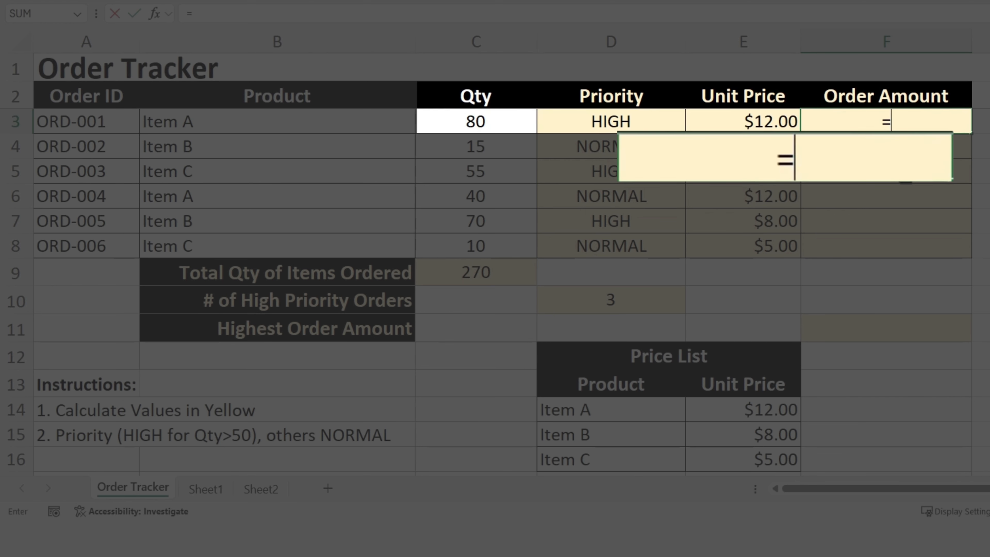
left_click(472, 121)
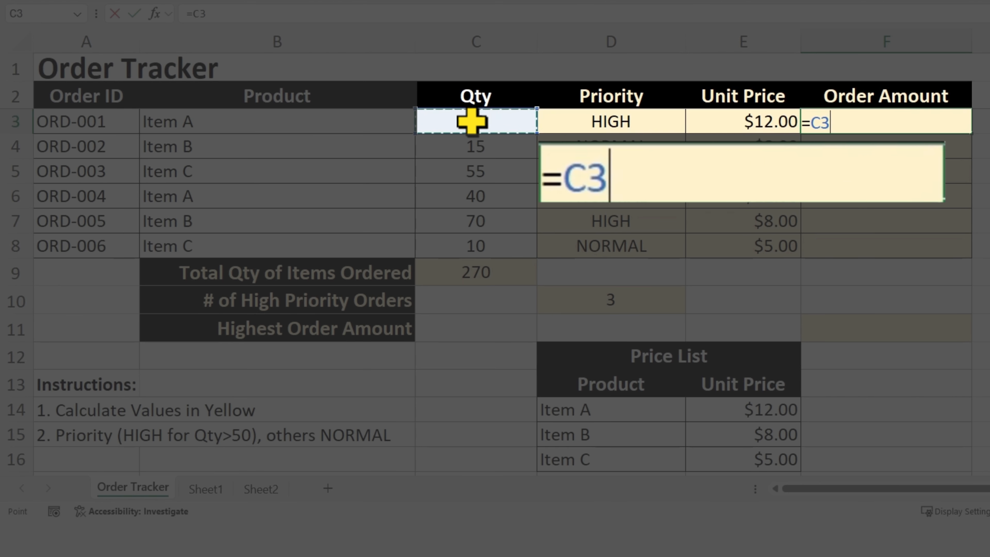
type("*")
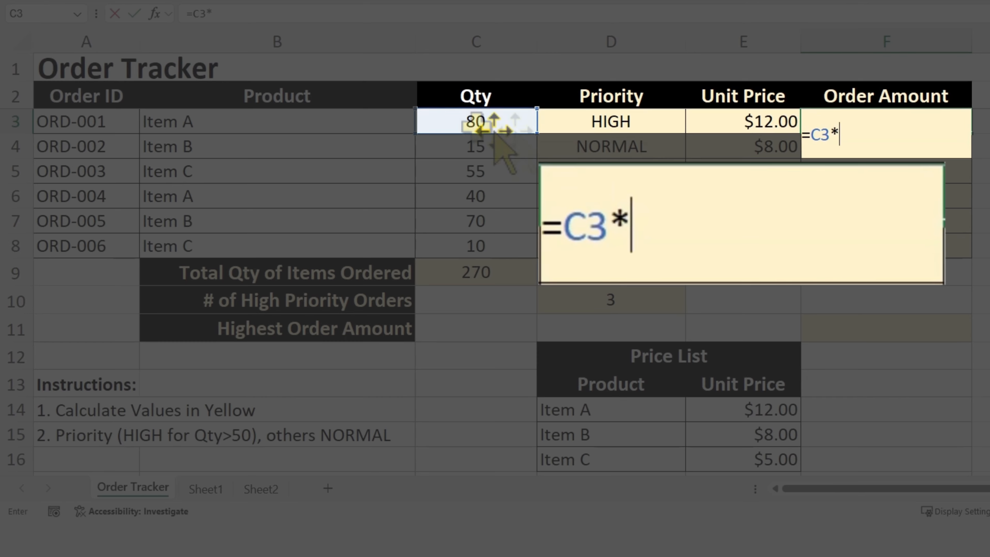
left_click(767, 122)
key("Return")
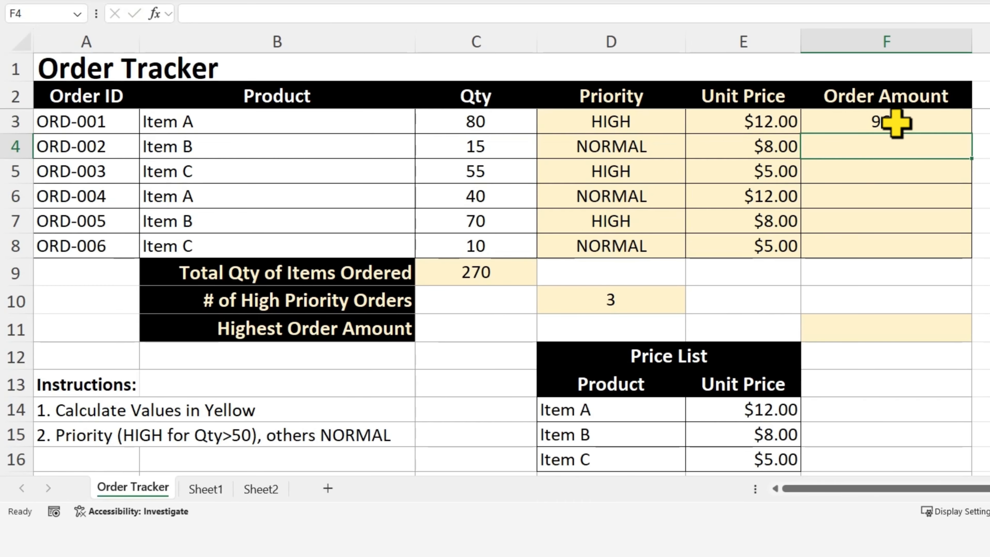
left_click(896, 122)
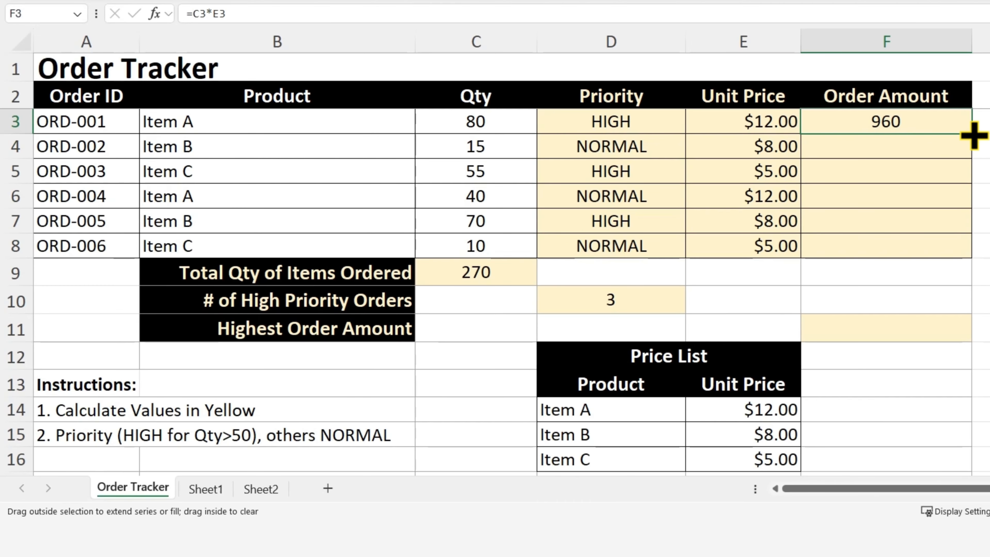
left_click_drag(970, 133, 969, 258)
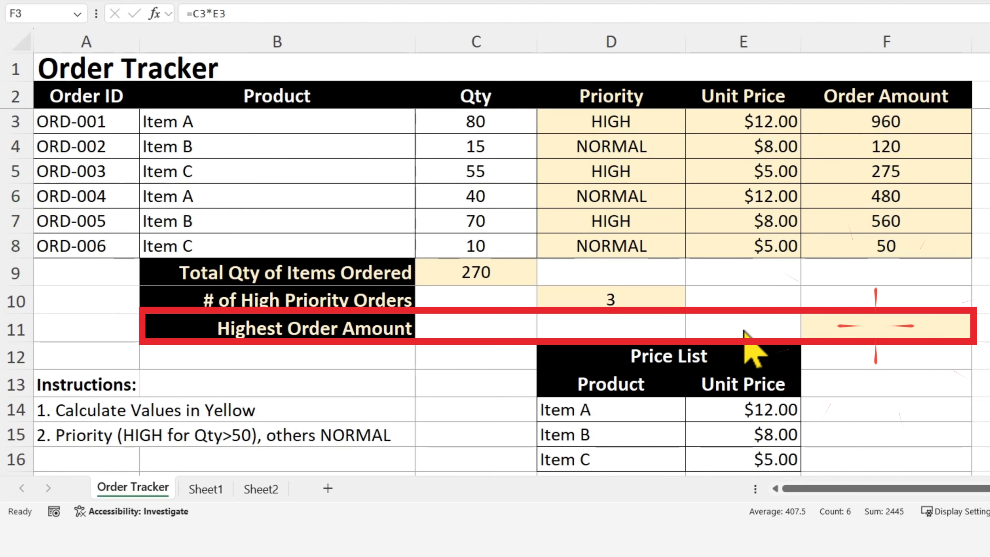
- Enter =MAX(F3:F8) in F11 to find the highest order amount
left_click(861, 327)
type("=")
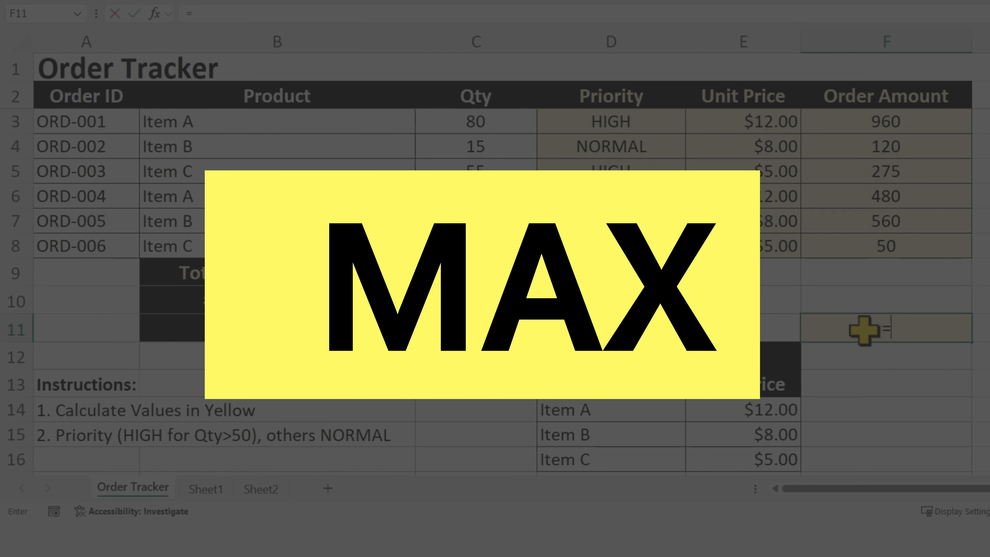
type("MAX()")
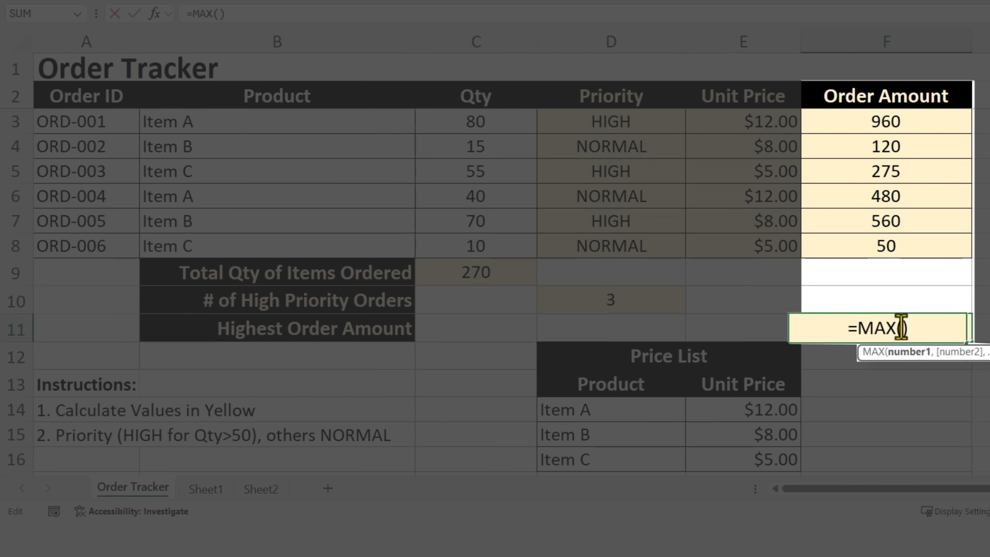
left_click(909, 327)
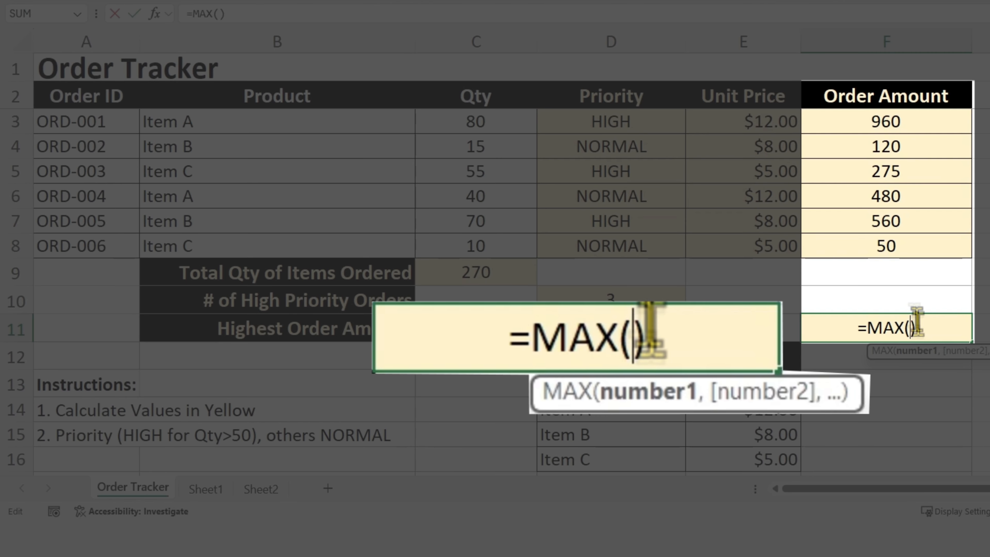
left_click_drag(911, 122, 909, 246)
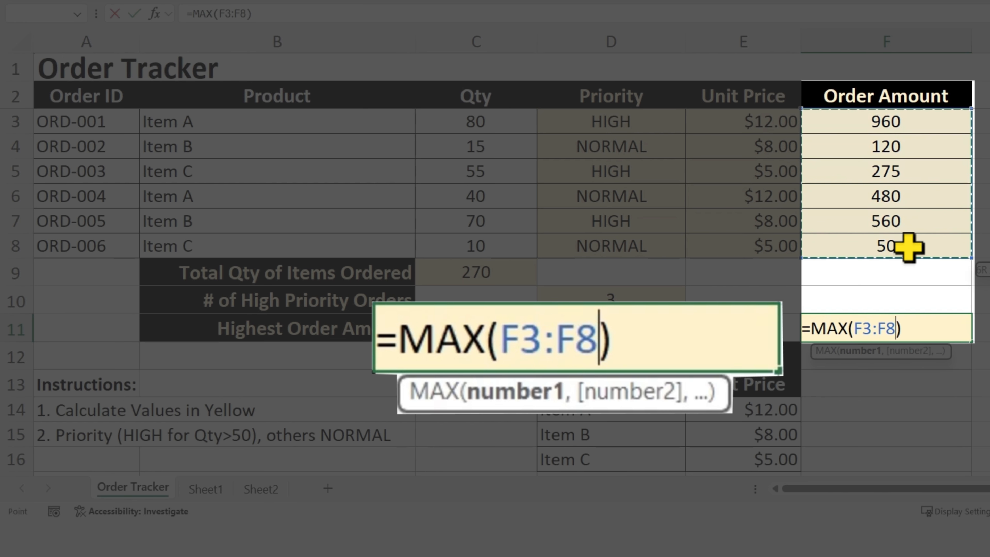
key("Return")
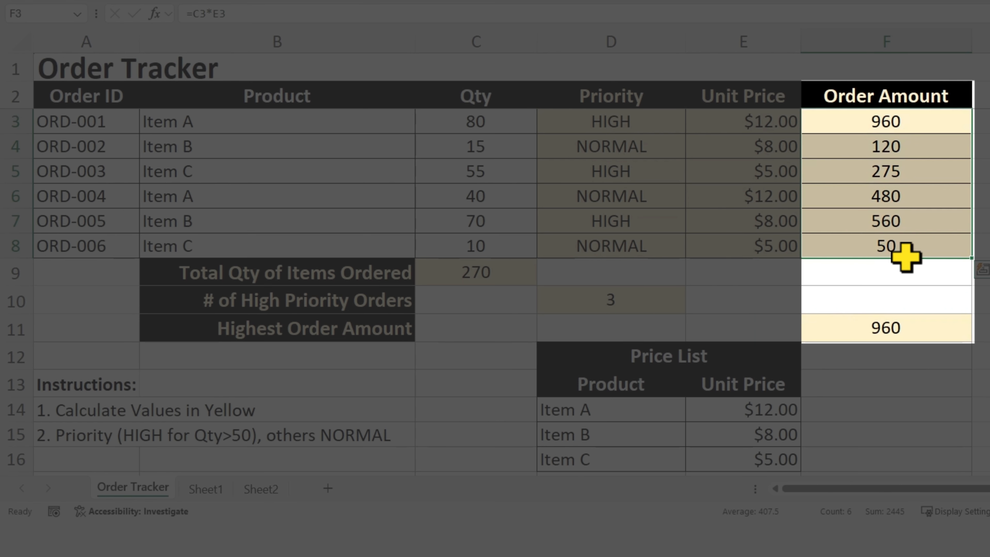
key("Return")
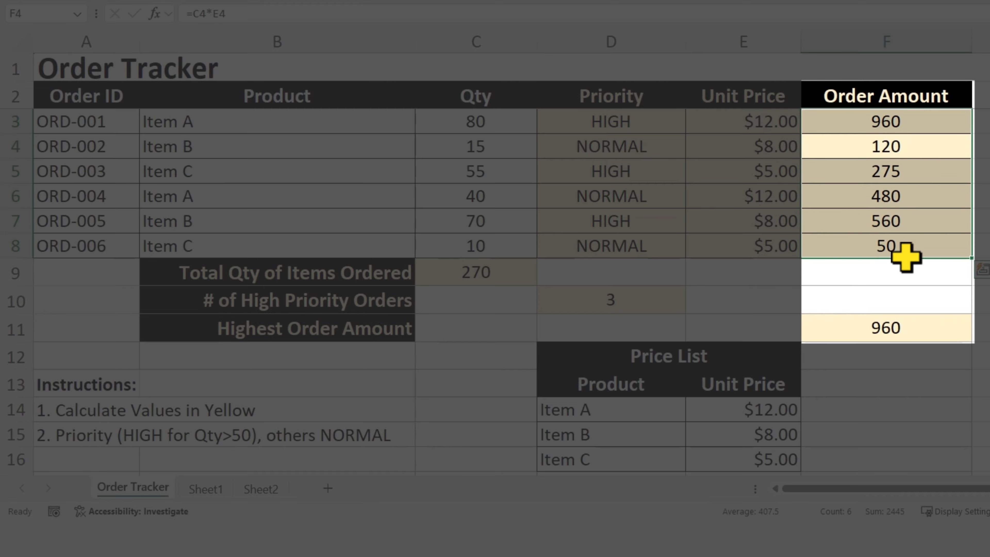